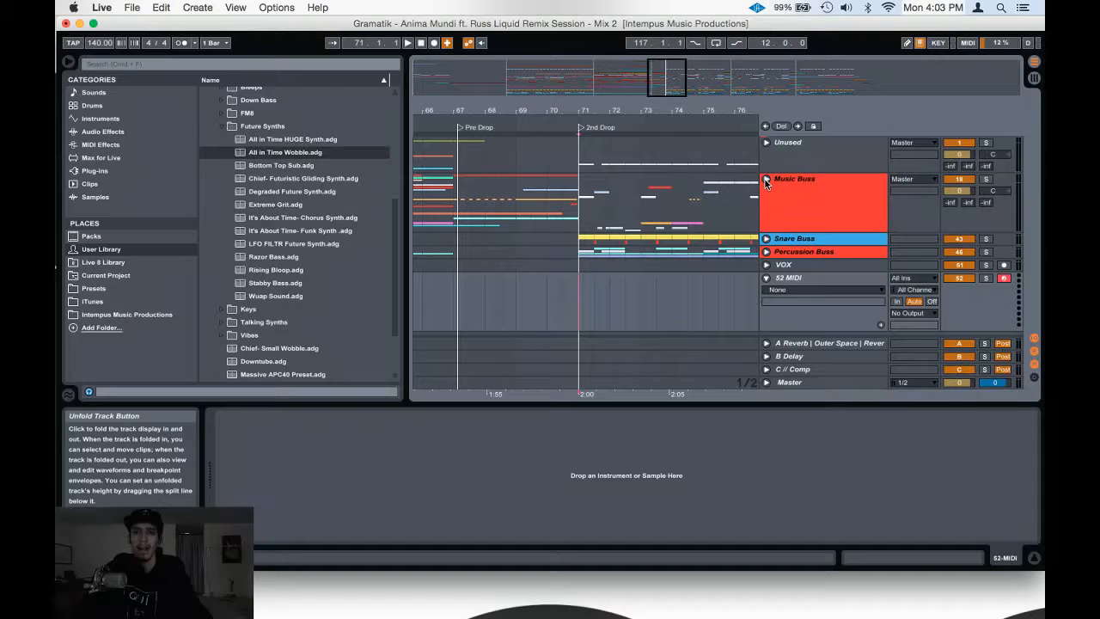
# - Unfold the Music Buss group and select the Wuap Sound track at the start of the 2nd Drop
pyautogui.click(768, 183)
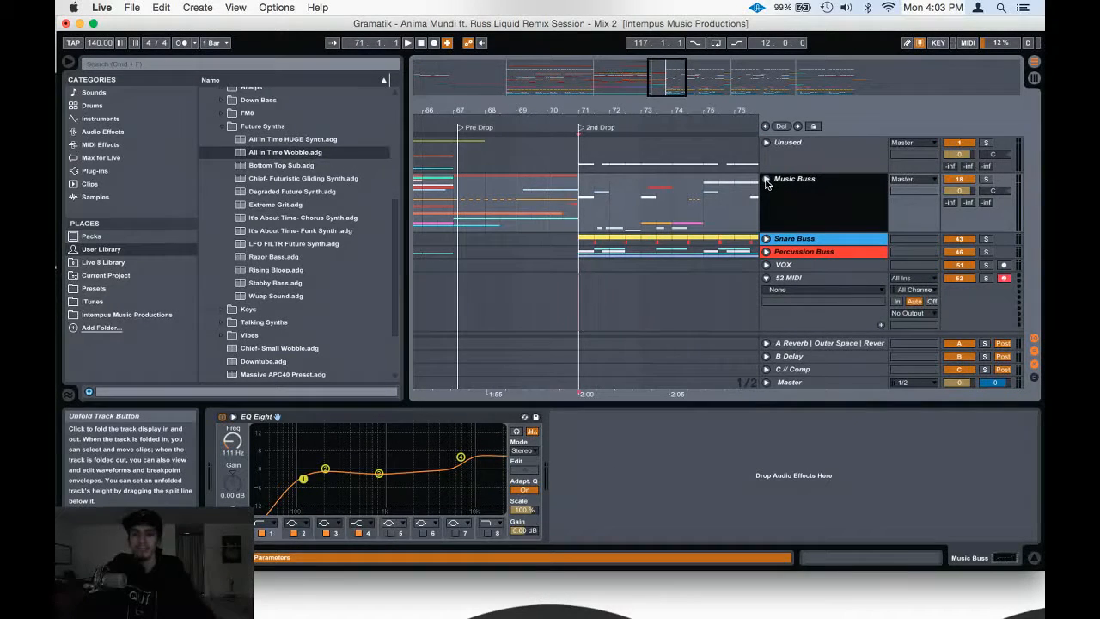
pyautogui.click(766, 181)
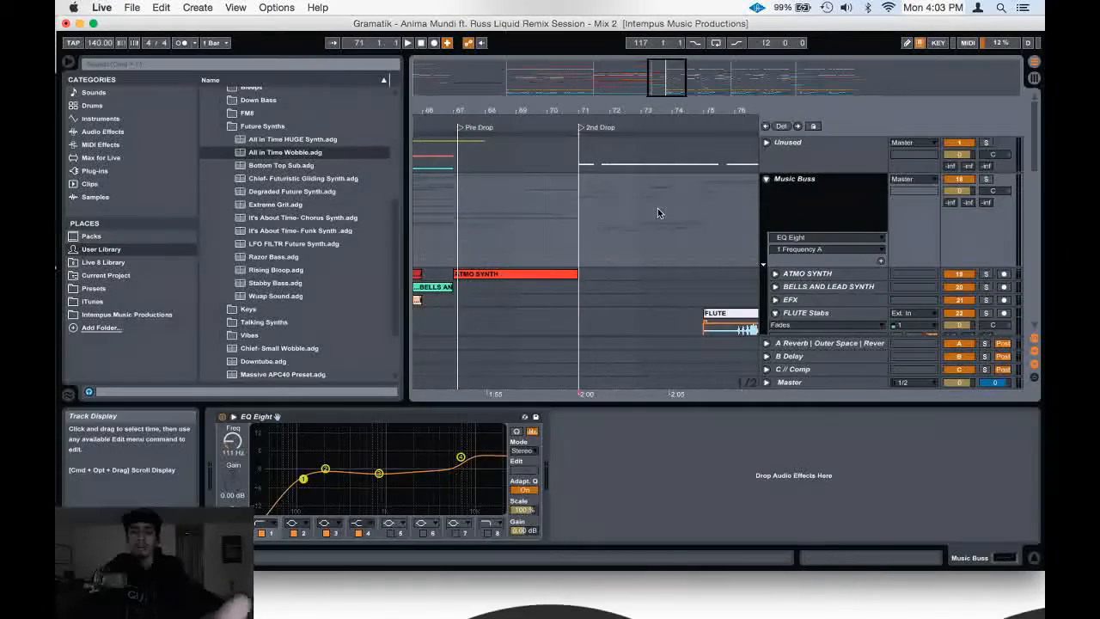
pyautogui.scroll(-1, 569, 248)
pyautogui.scroll(-10, 569, 249)
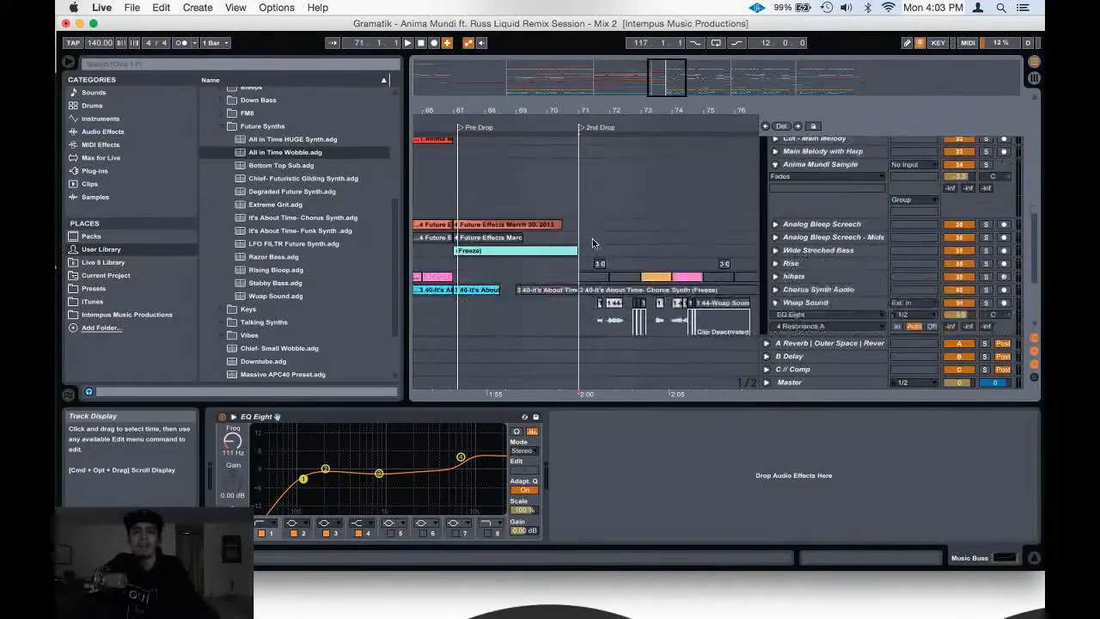
pyautogui.click(577, 227)
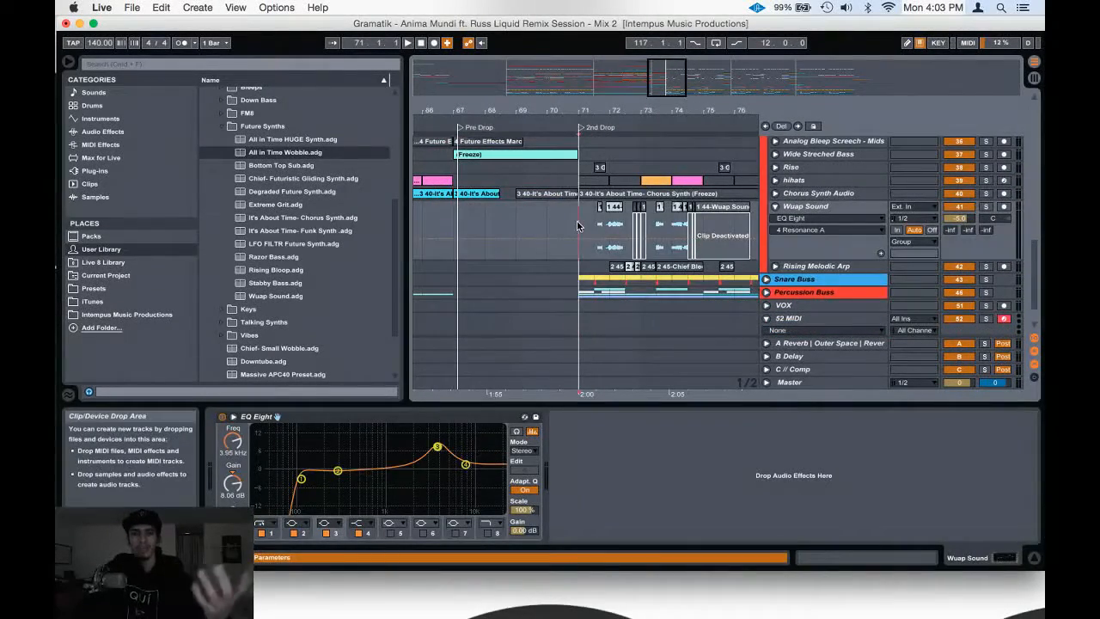
# - Solo the Wuap Sound track, mark its clips from bar 71 to 77, and set the insert marker at bar 71
pyautogui.moveTo(718, 113); pyautogui.dragTo(573, 112)
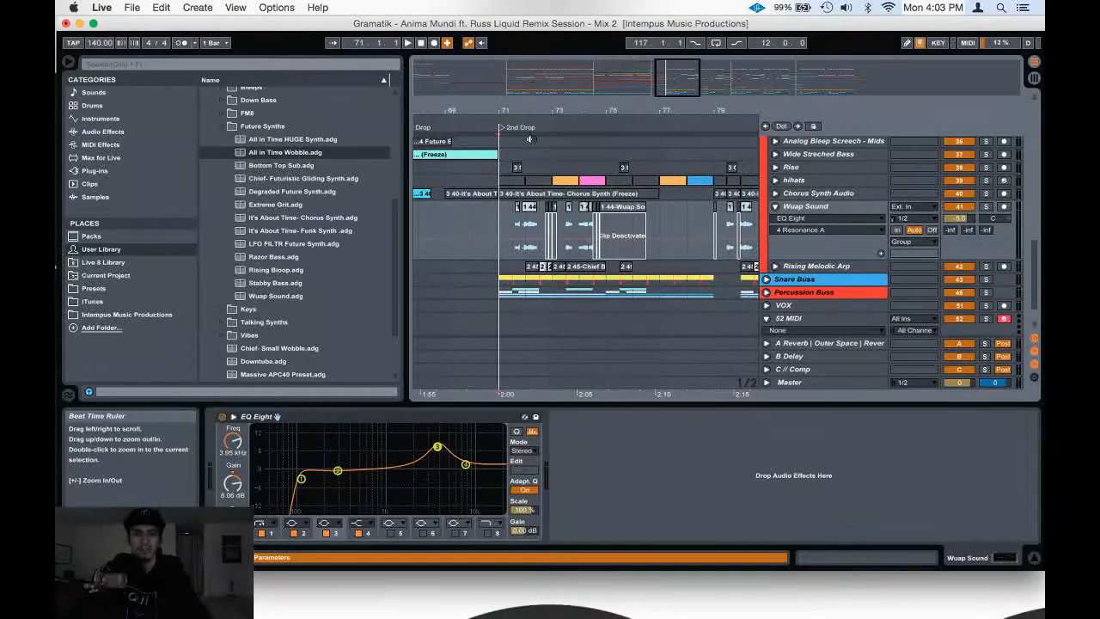
pyautogui.click(986, 208)
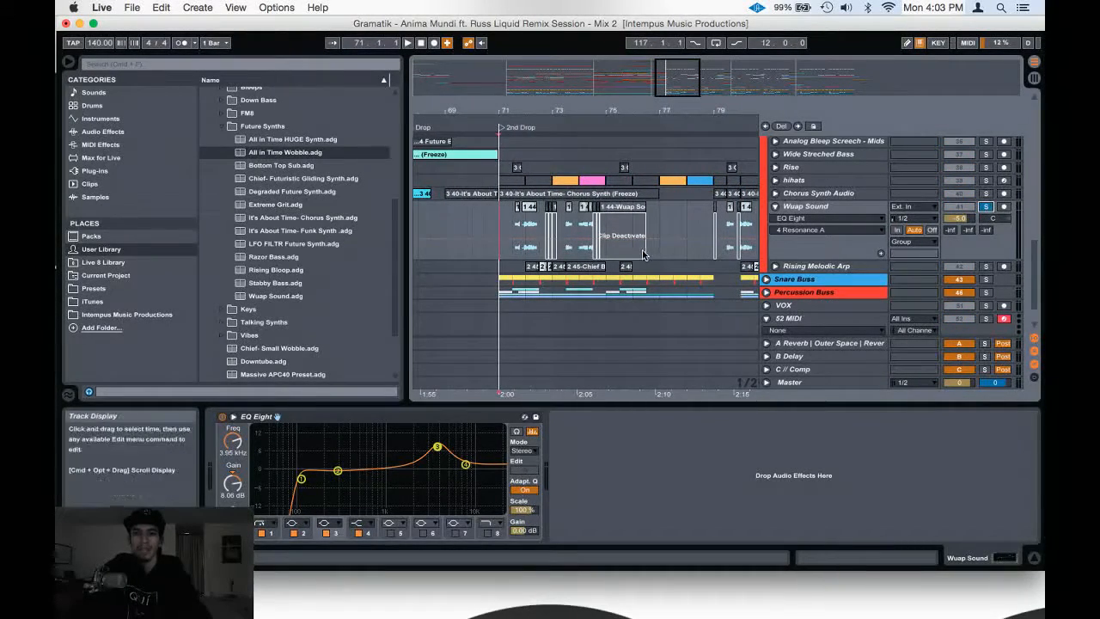
pyautogui.moveTo(506, 225); pyautogui.dragTo(658, 228)
pyautogui.click(658, 228)
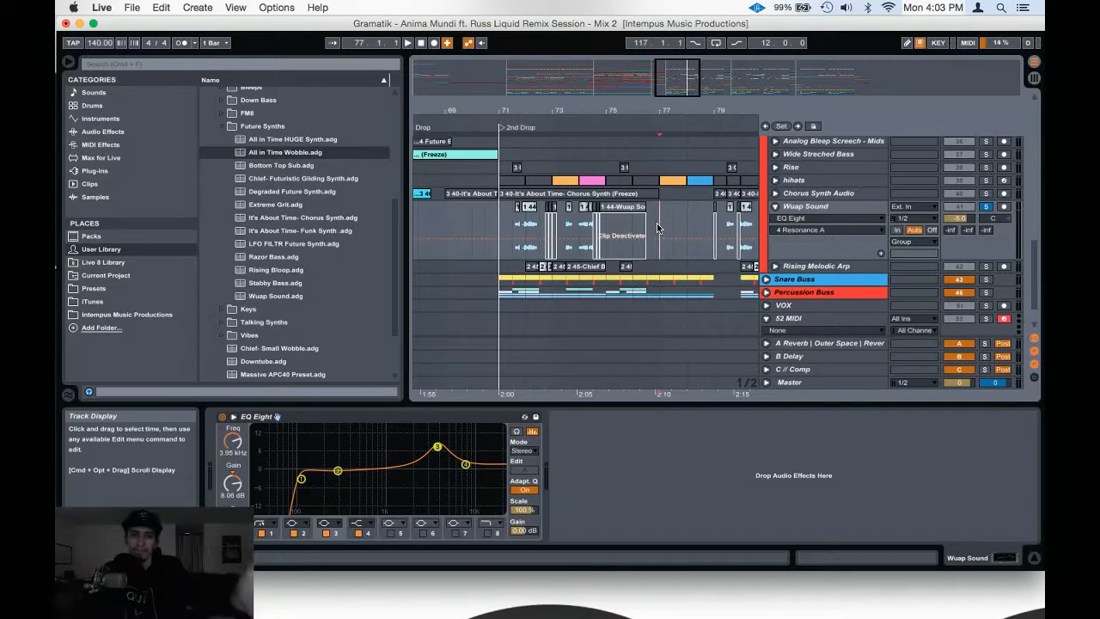
pyautogui.moveTo(658, 227); pyautogui.dragTo(494, 228)
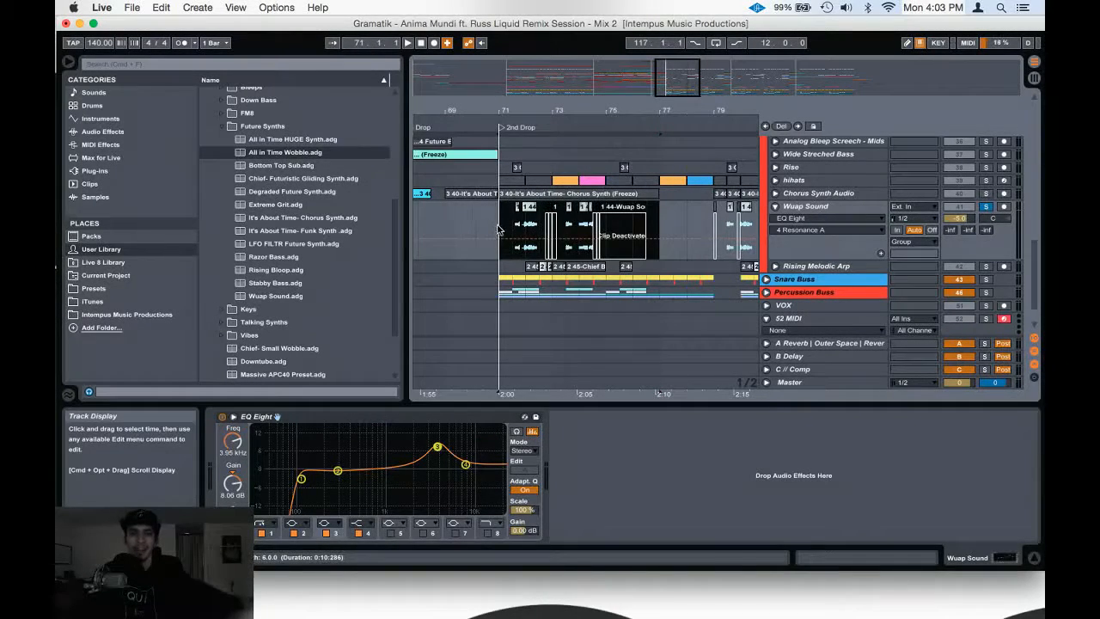
pyautogui.click(500, 229)
pyautogui.scroll(2, 515, 228)
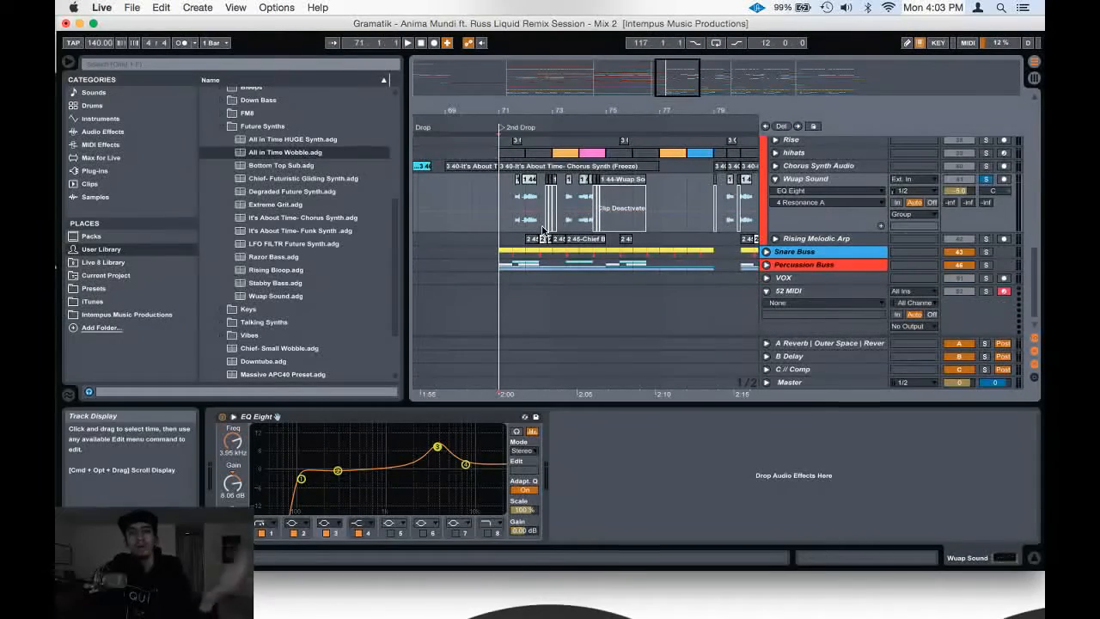
pyautogui.scroll(-1, 543, 229)
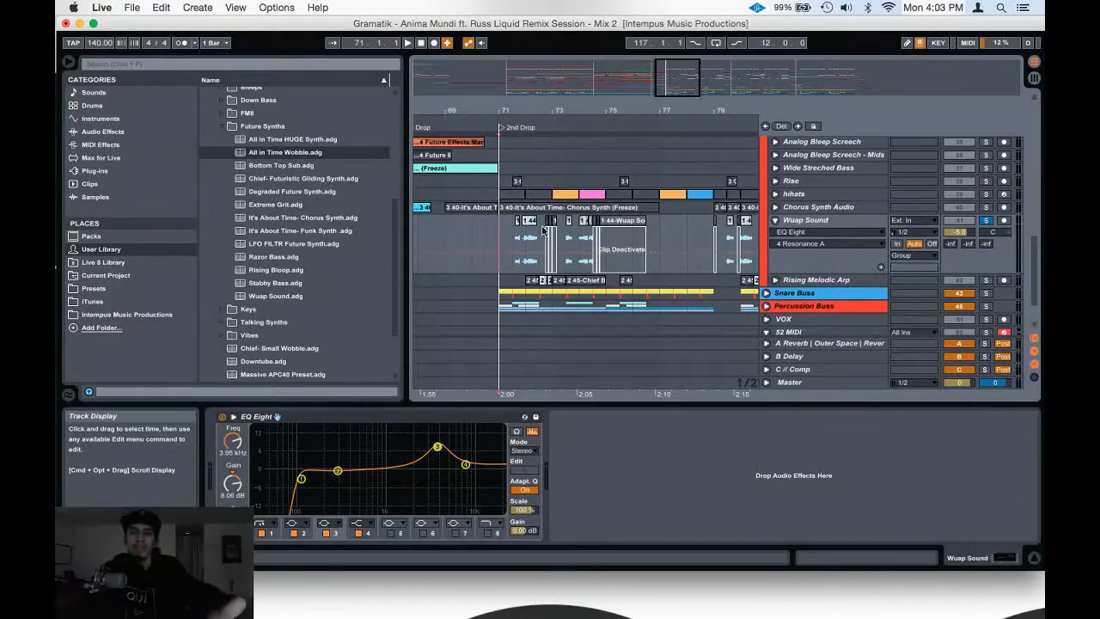
pyautogui.scroll(-3, 543, 228)
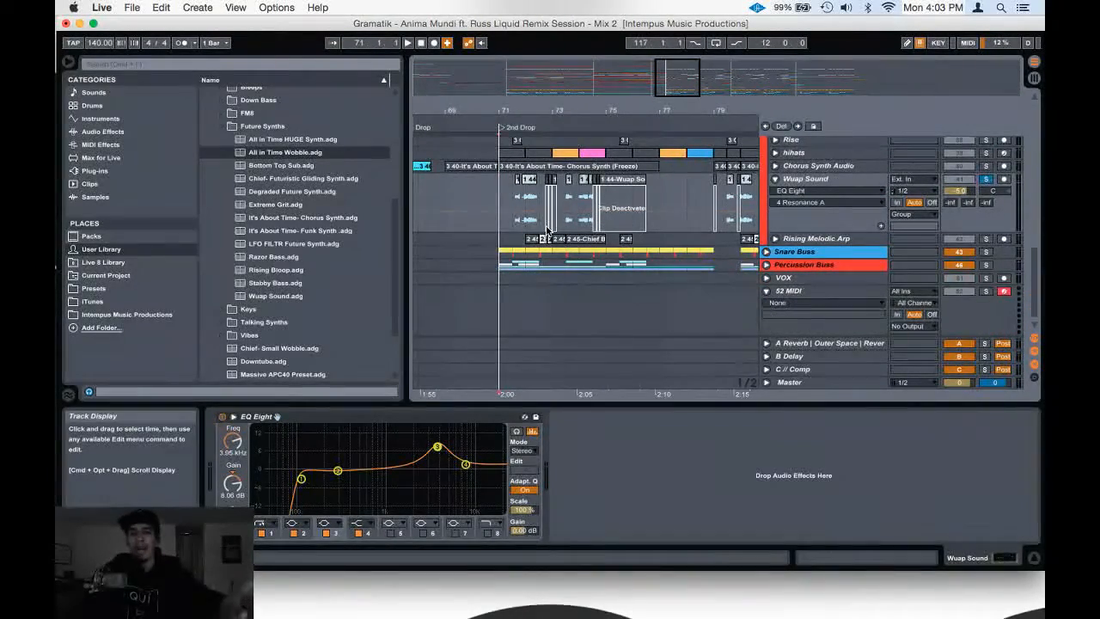
pyautogui.scroll(3, 546, 228)
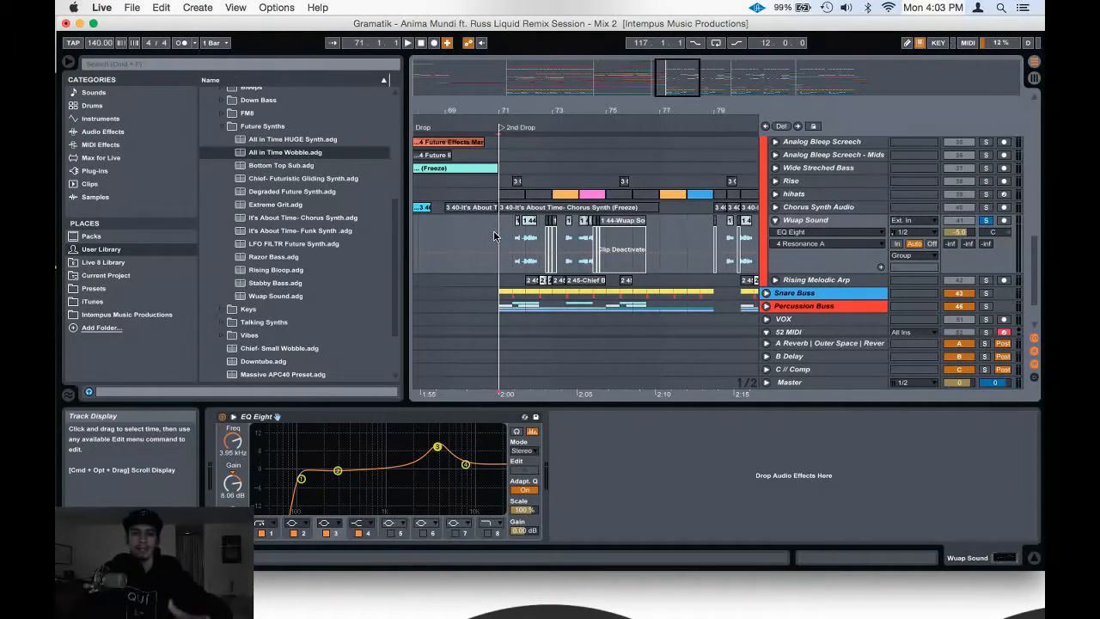
pyautogui.scroll(-2, 495, 225)
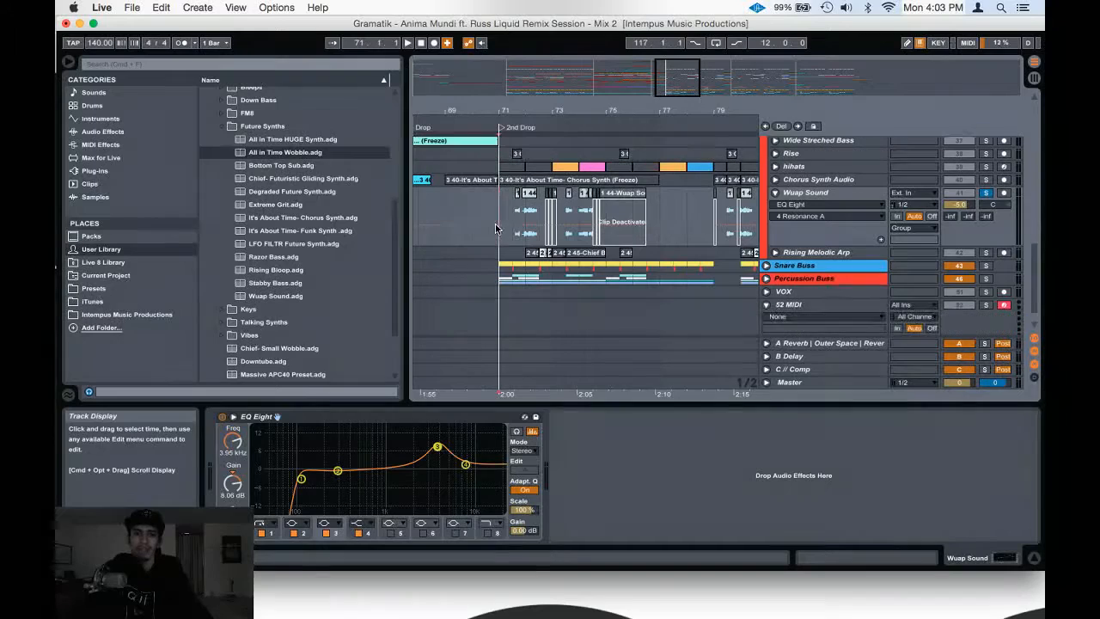
pyautogui.scroll(1, 495, 223)
# - Play the soloed Wuap Sound track from the start of the 2nd Drop at bar 71
pyautogui.click(514, 228)
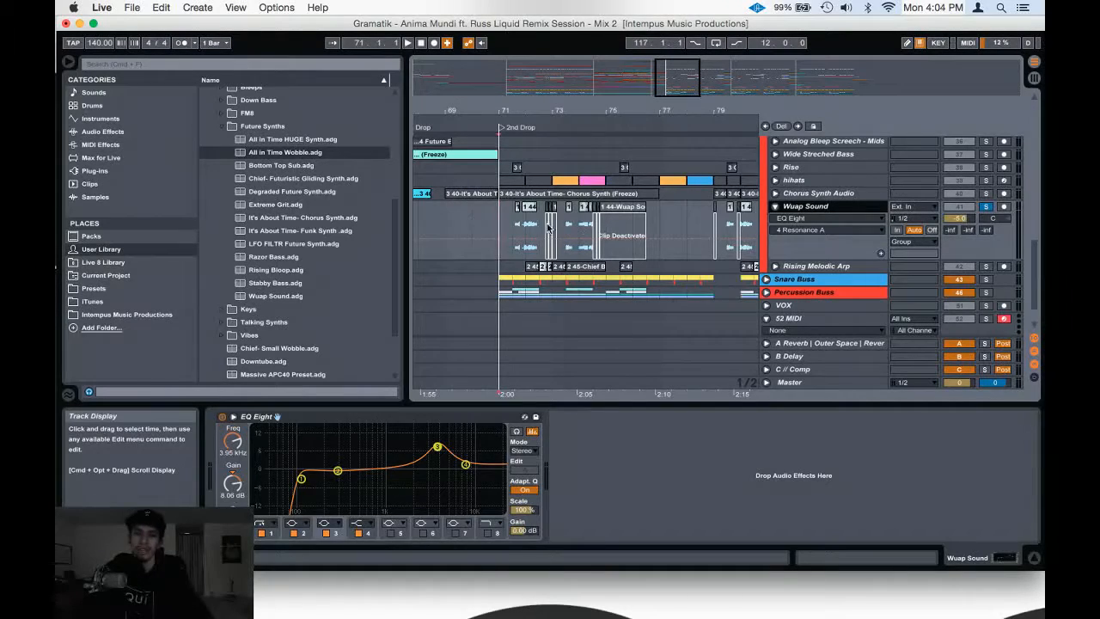
pyautogui.moveTo(651, 113); pyautogui.dragTo(570, 118)
pyautogui.press('space')
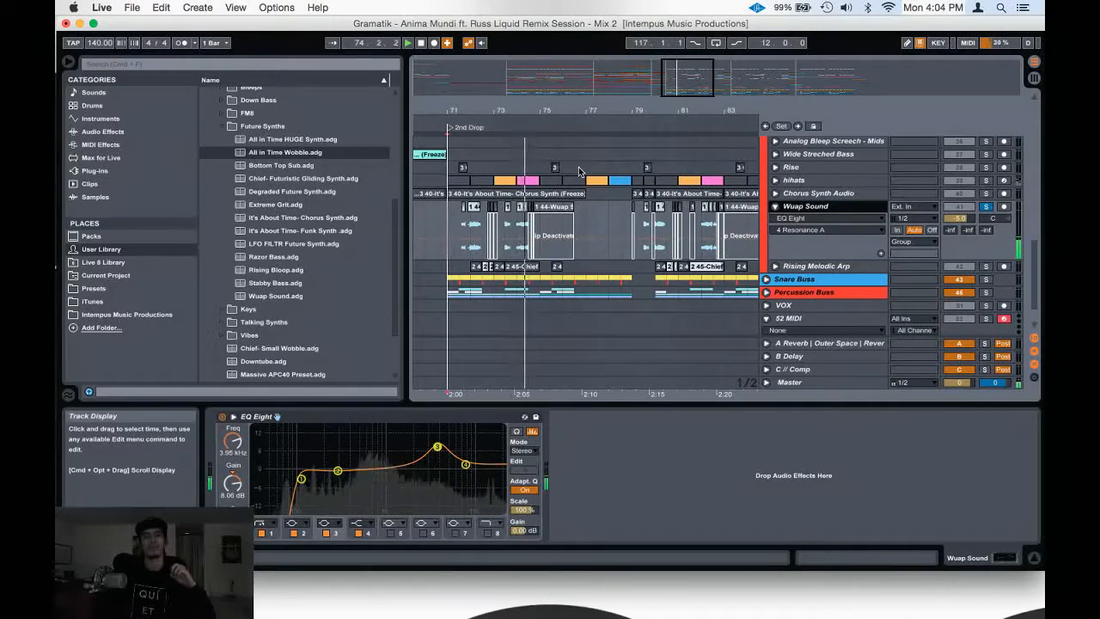
# - Play the soloed Wuap Sound clips in the second half of the 2nd Drop, from bar 79
pyautogui.moveTo(674, 111); pyautogui.dragTo(540, 91)
pyautogui.click(654, 226)
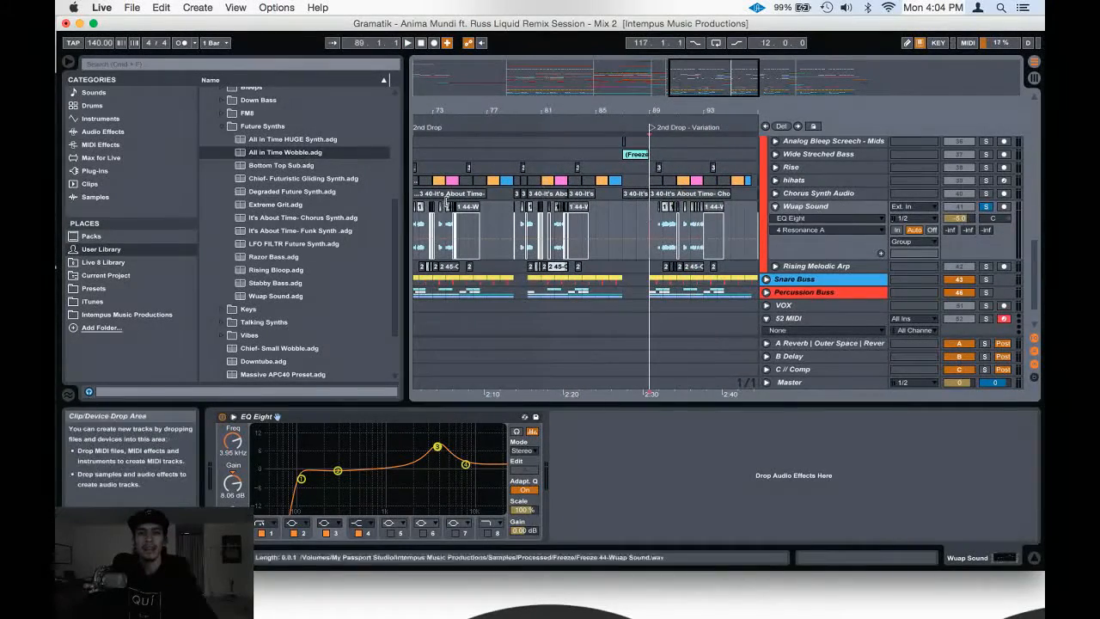
pyautogui.scroll(1, 514, 240)
pyautogui.press('space')
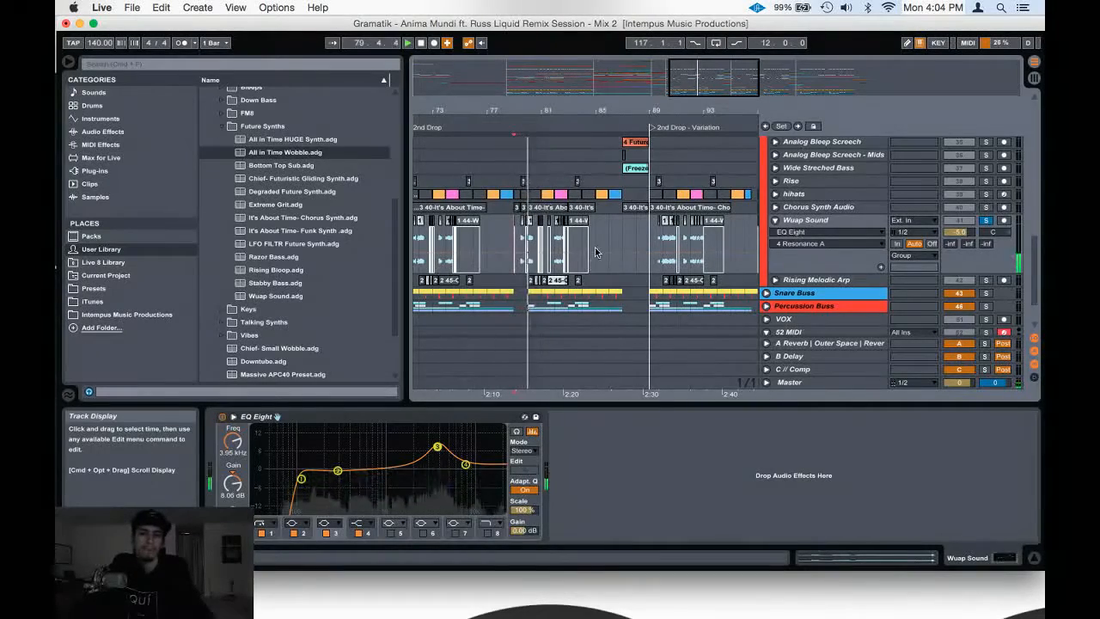
# - Play the soloed Wuap Sound track from the 2nd Drop - Variation locator at bar 89
pyautogui.moveTo(690, 113)
pyautogui.mouseDown()
pyautogui.moveTo(572, 112)
pyautogui.moveTo(567, 148)
pyautogui.mouseUp()
pyautogui.press('space')
pyautogui.click(525, 239)
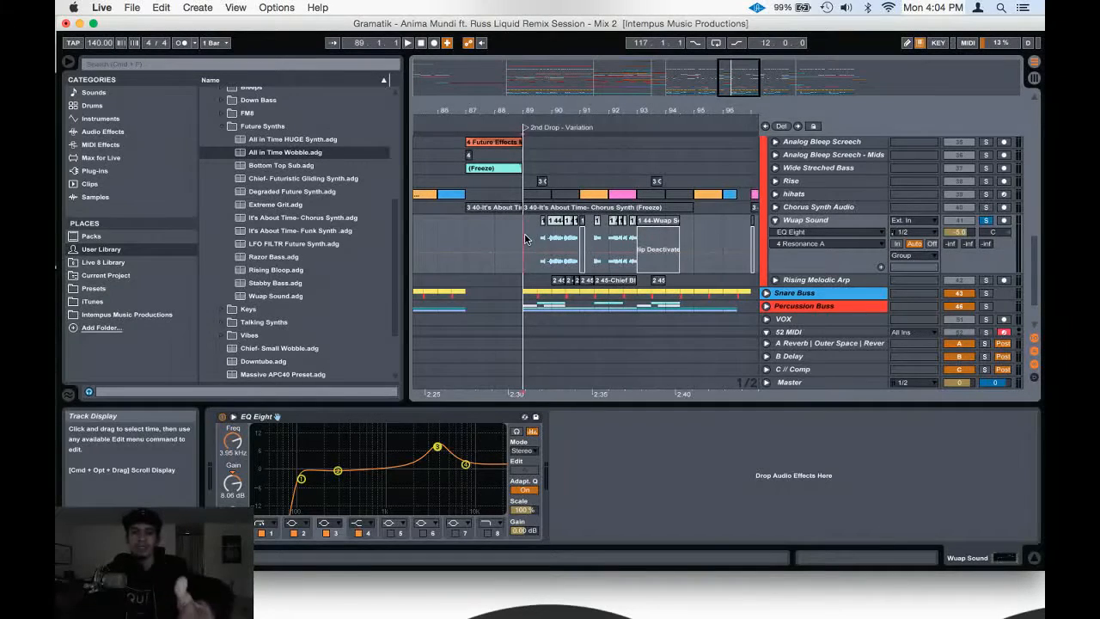
pyautogui.press('space')
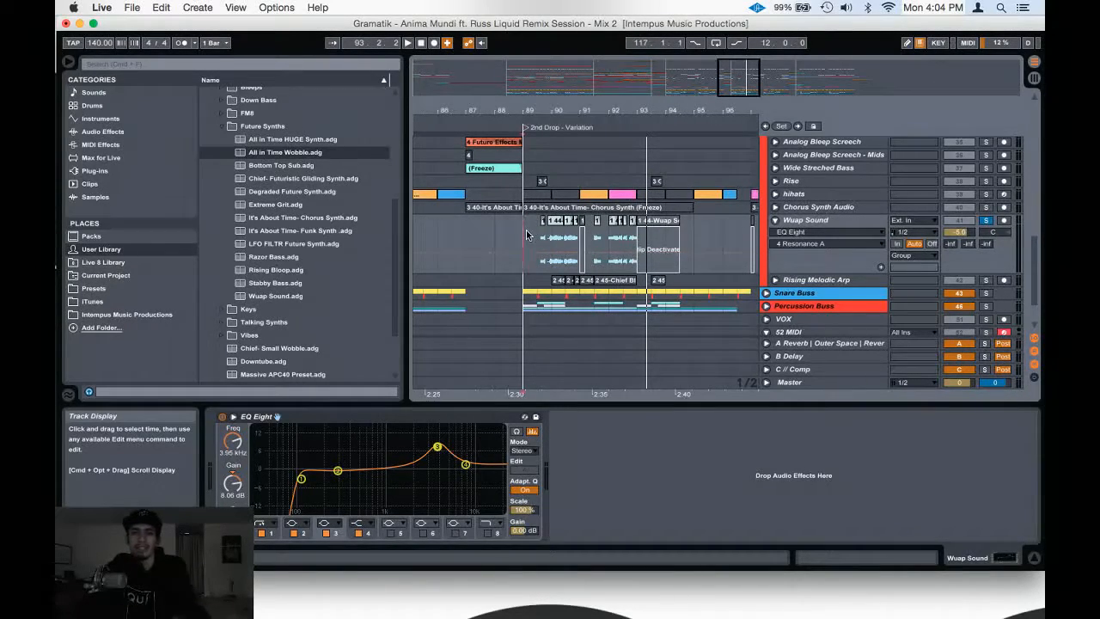
# - Return the insert marker to bar 71 and turn off the solo on the Wuap Sound track
pyautogui.moveTo(548, 111)
pyautogui.mouseDown()
pyautogui.moveTo(619, 110)
pyautogui.moveTo(606, 100)
pyautogui.mouseUp()
pyautogui.moveTo(444, 239)
pyautogui.mouseDown()
pyautogui.moveTo(590, 239)
pyautogui.moveTo(446, 239)
pyautogui.mouseUp()
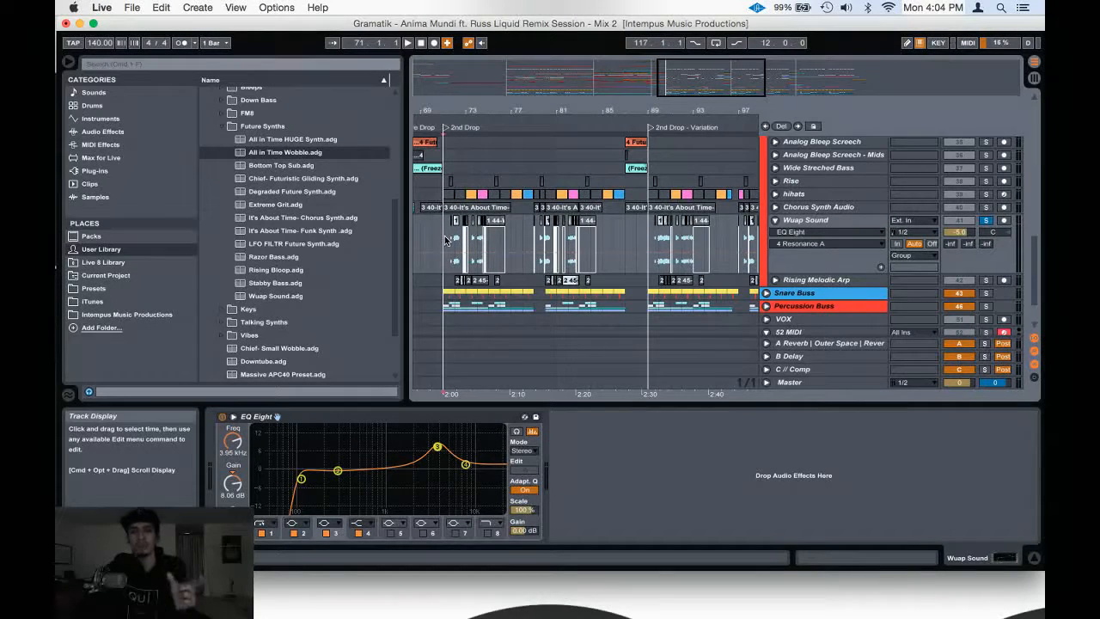
pyautogui.scroll(-3, 636, 233)
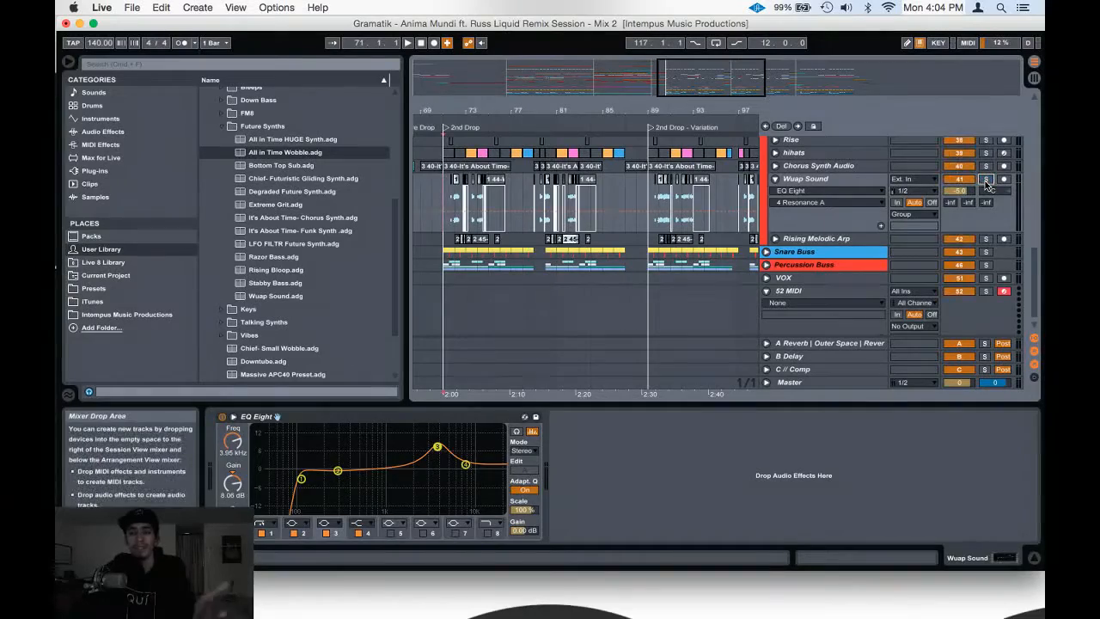
# - Play the full mix from the 2nd Drop at bar 71, marking the Wuap Sound clips in its second half
pyautogui.moveTo(601, 115); pyautogui.dragTo(600, 110)
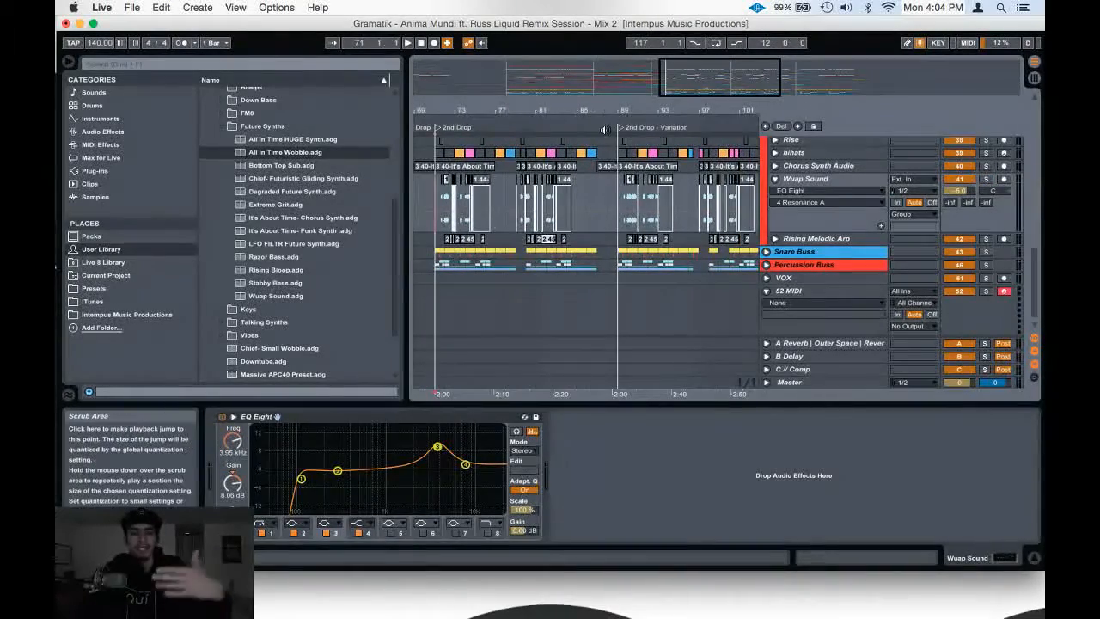
pyautogui.moveTo(477, 111)
pyautogui.mouseDown()
pyautogui.moveTo(516, 111)
pyautogui.moveTo(495, 109)
pyautogui.mouseUp()
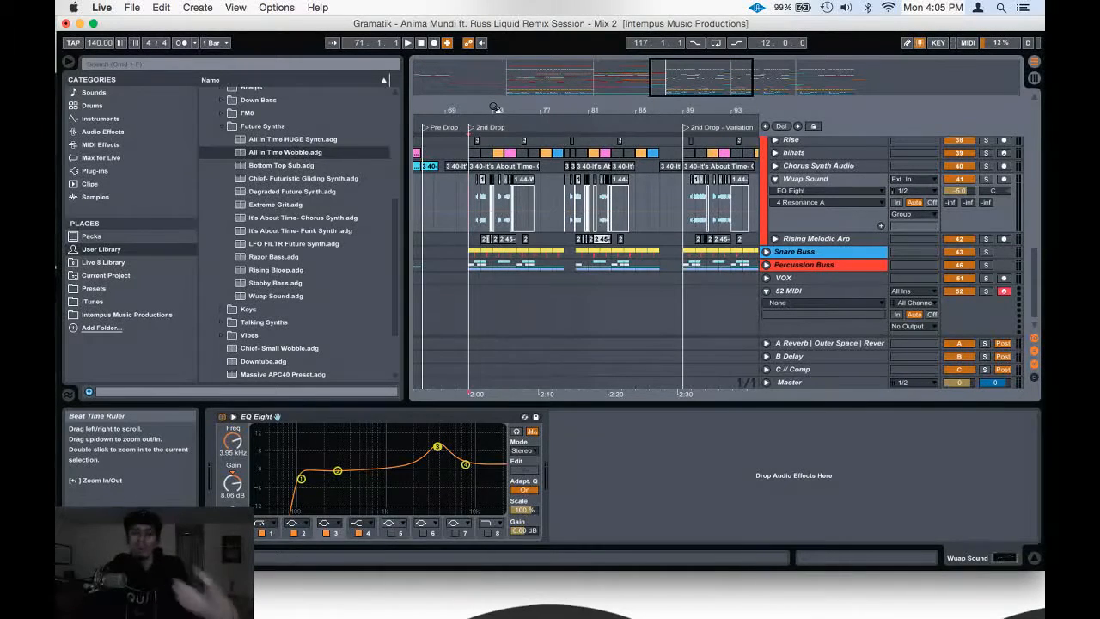
pyautogui.press('space')
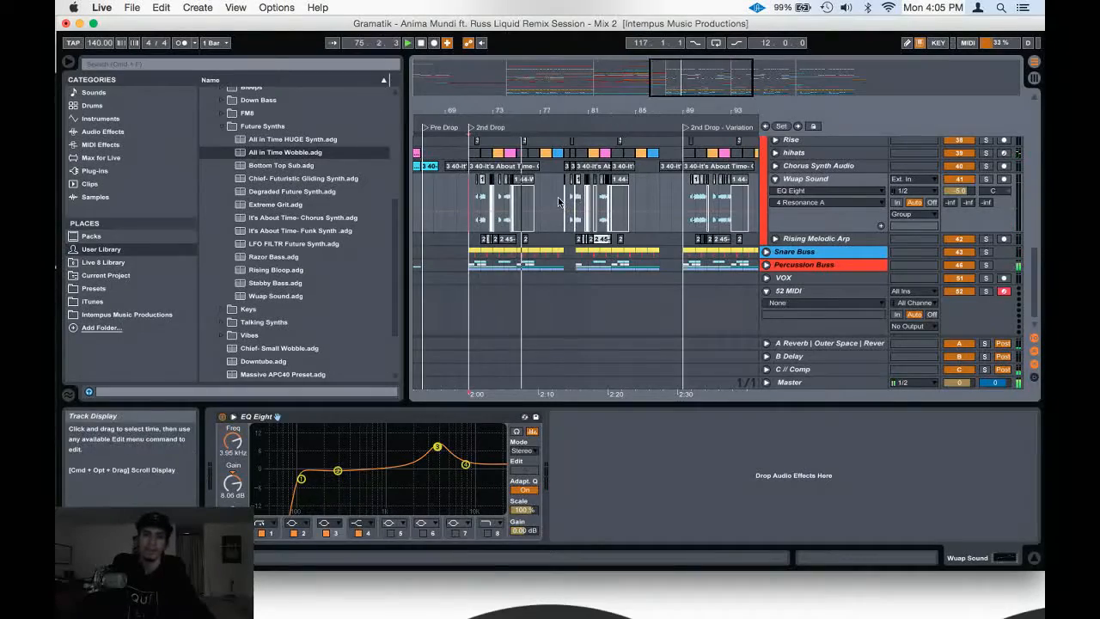
pyautogui.moveTo(692, 110); pyautogui.dragTo(603, 110)
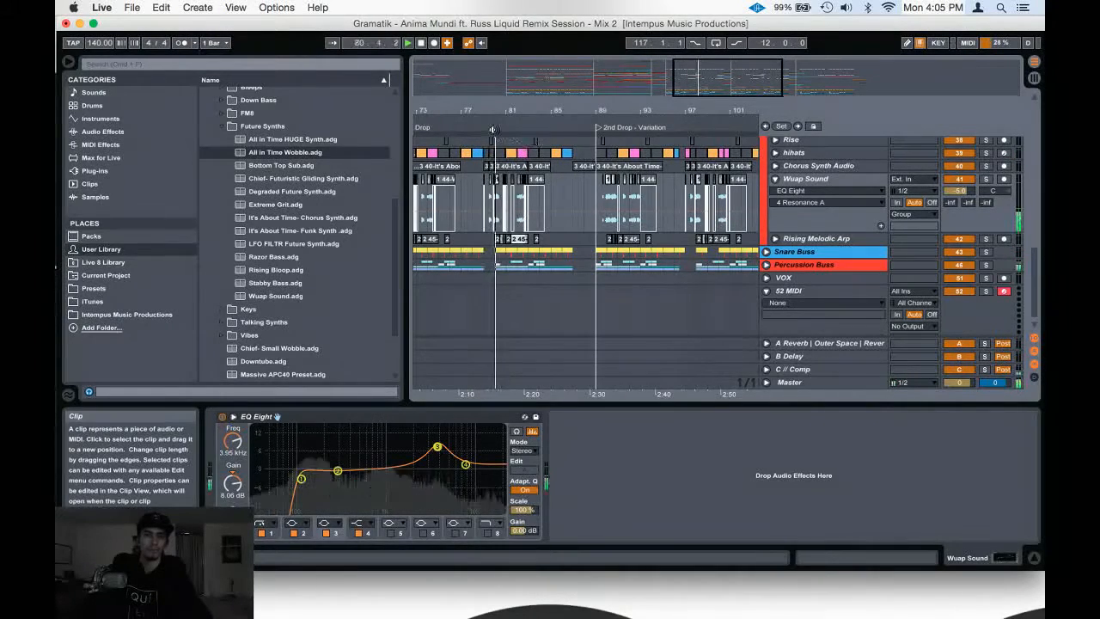
pyautogui.moveTo(485, 203); pyautogui.dragTo(611, 204)
pyautogui.moveTo(485, 202); pyautogui.dragTo(674, 200)
pyautogui.click(604, 197)
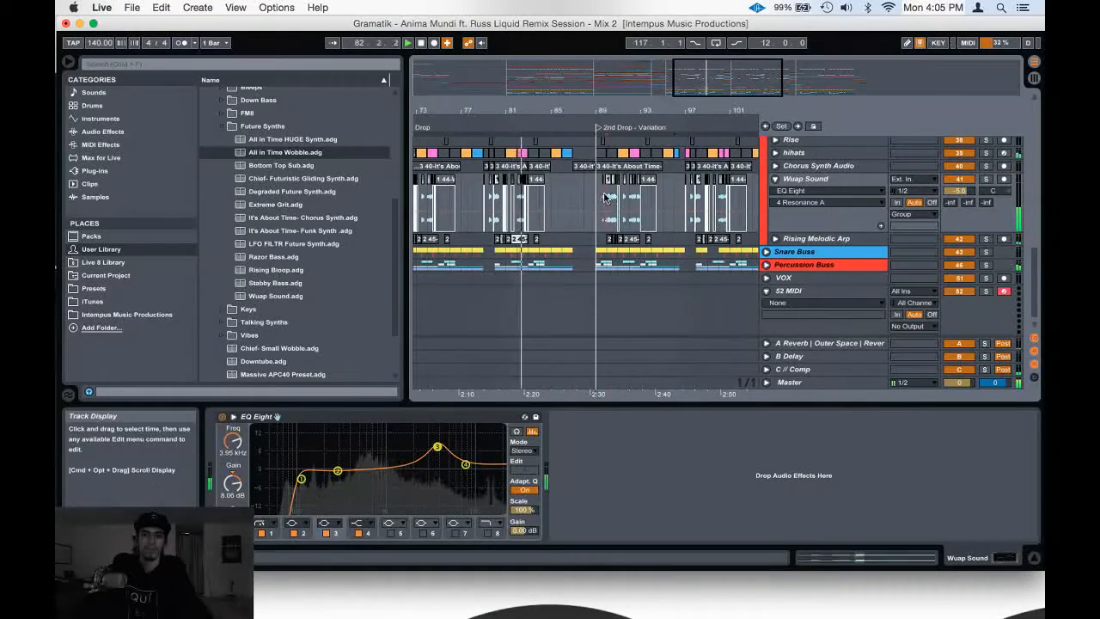
# - Stop playback and play the full mix from the 2nd Drop - Variation at bar 89
pyautogui.click(606, 179)
pyautogui.press('space')
pyautogui.moveTo(608, 110); pyautogui.dragTo(570, 127)
pyautogui.click(554, 193)
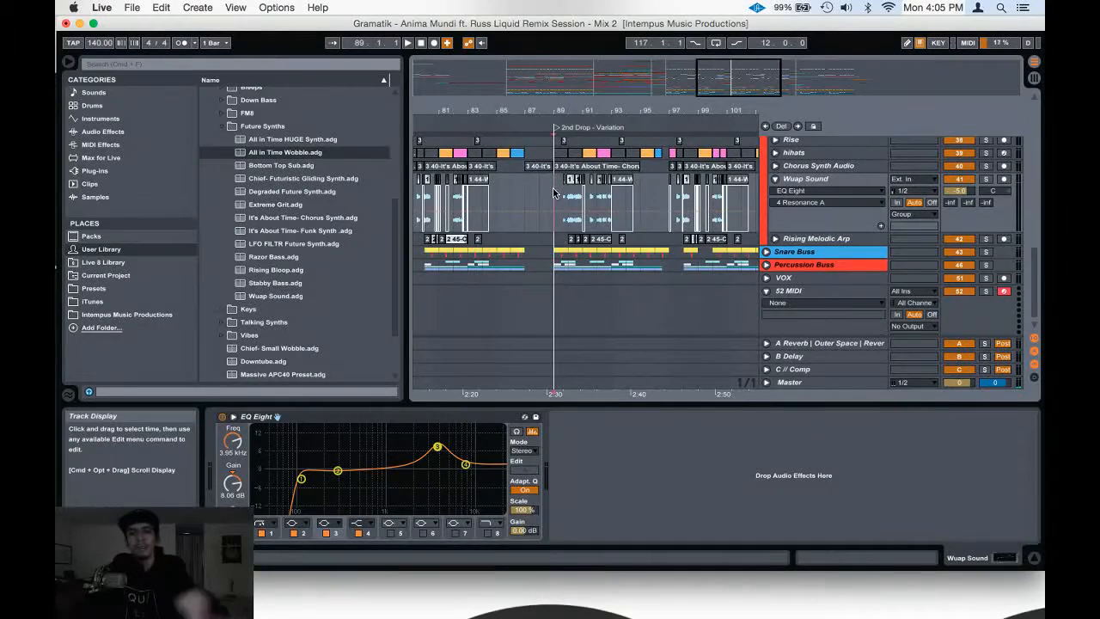
pyautogui.press('space')
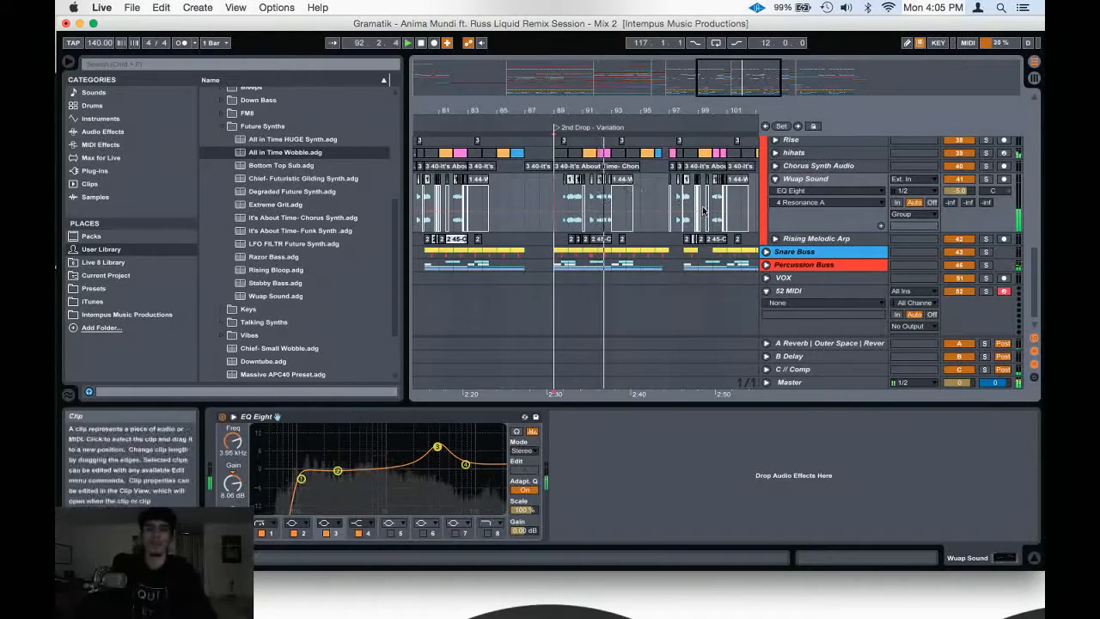
pyautogui.moveTo(685, 110)
pyautogui.mouseDown()
pyautogui.moveTo(593, 108)
pyautogui.moveTo(691, 110)
pyautogui.mouseUp()
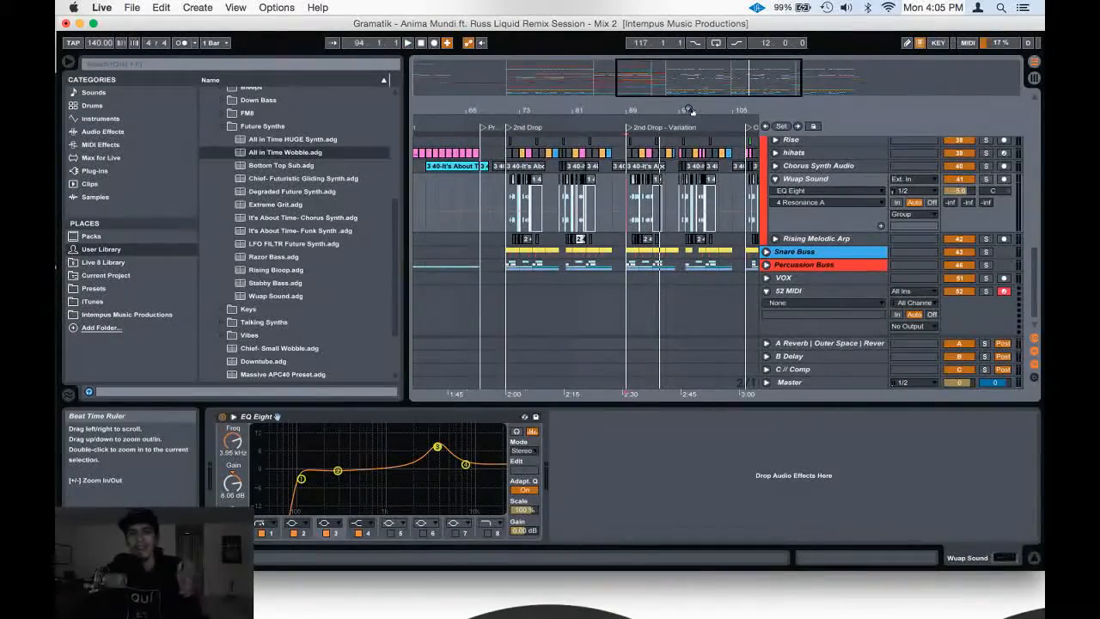
pyautogui.moveTo(522, 102); pyautogui.dragTo(522, 102)
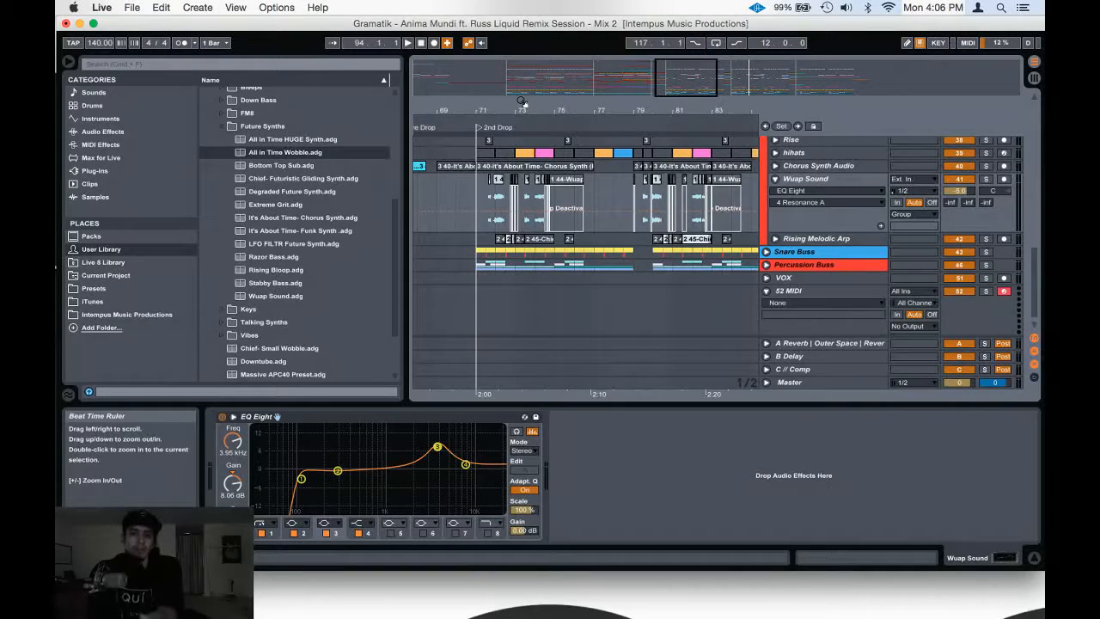
pyautogui.moveTo(541, 103); pyautogui.dragTo(533, 102)
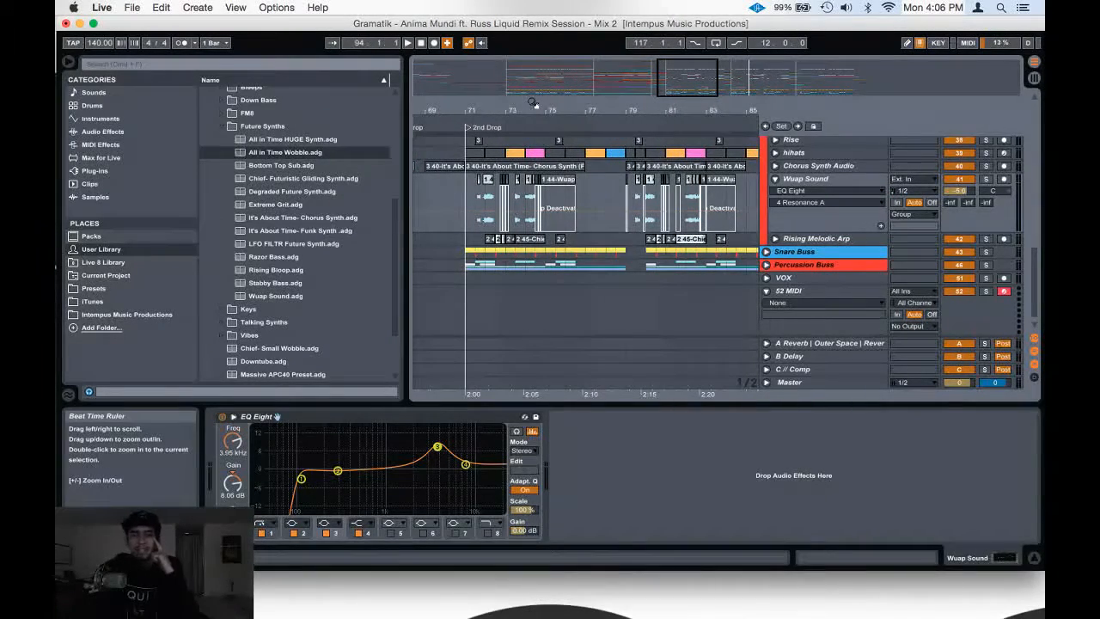
pyautogui.click(460, 213)
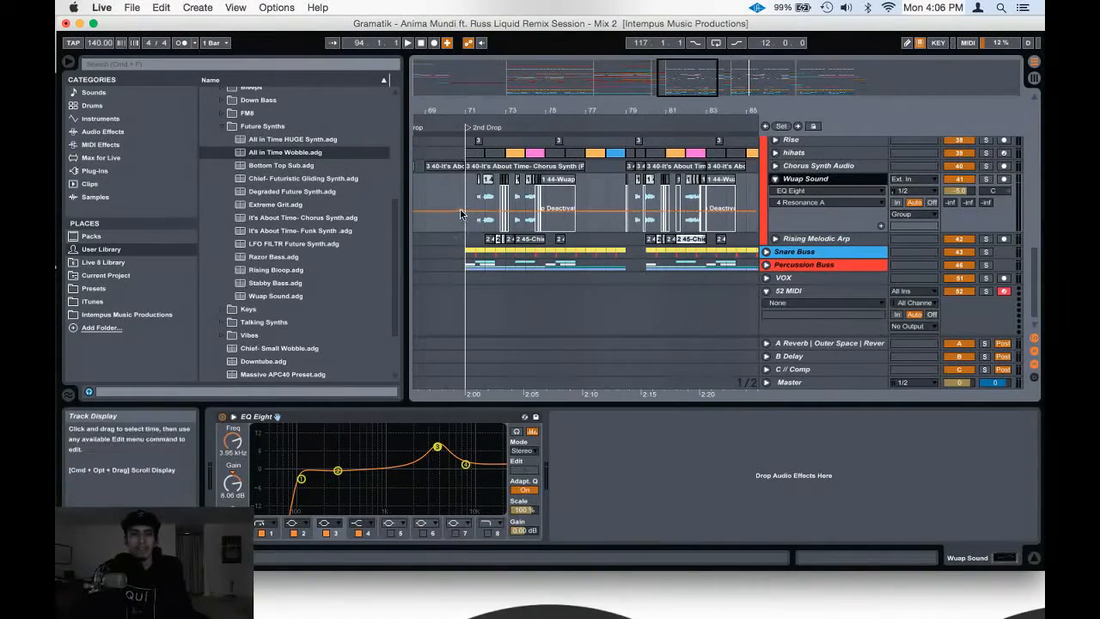
pyautogui.scroll(-1, 470, 206)
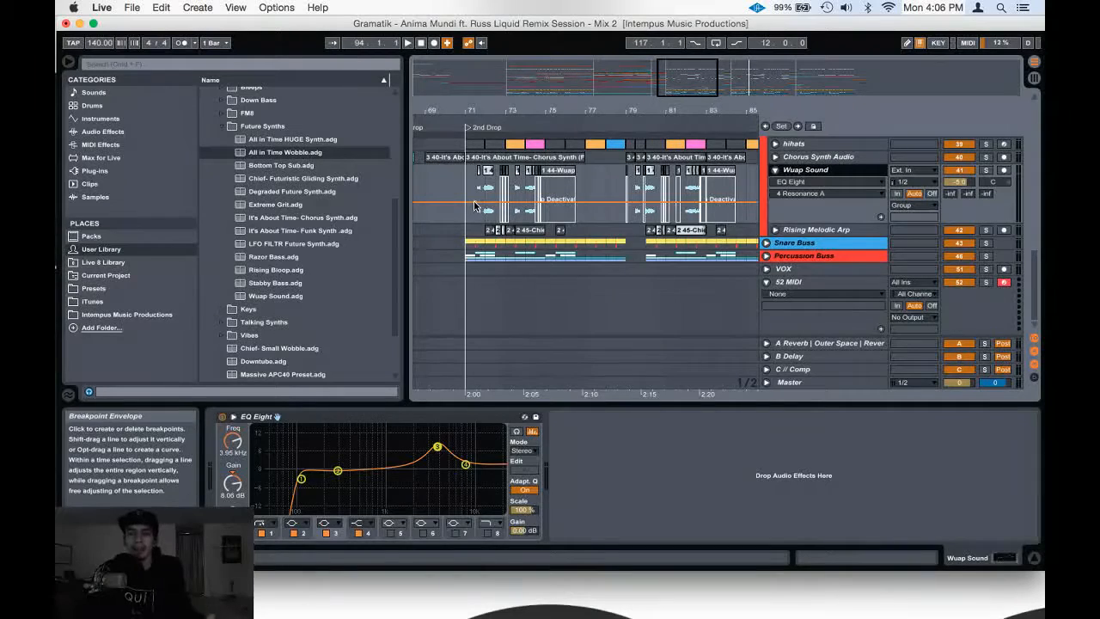
# - Load the Wuap Sound.adg preset from the Future Synths folder onto the 52 MIDI track
pyautogui.click(795, 286)
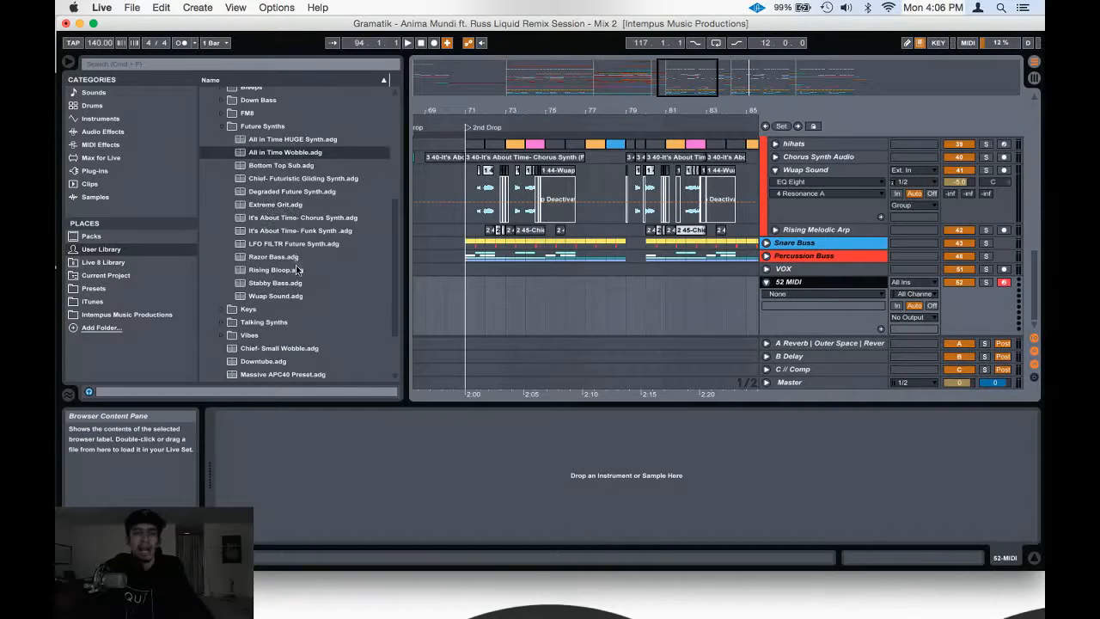
pyautogui.scroll(-3, 296, 270)
pyautogui.moveTo(286, 257); pyautogui.dragTo(570, 315)
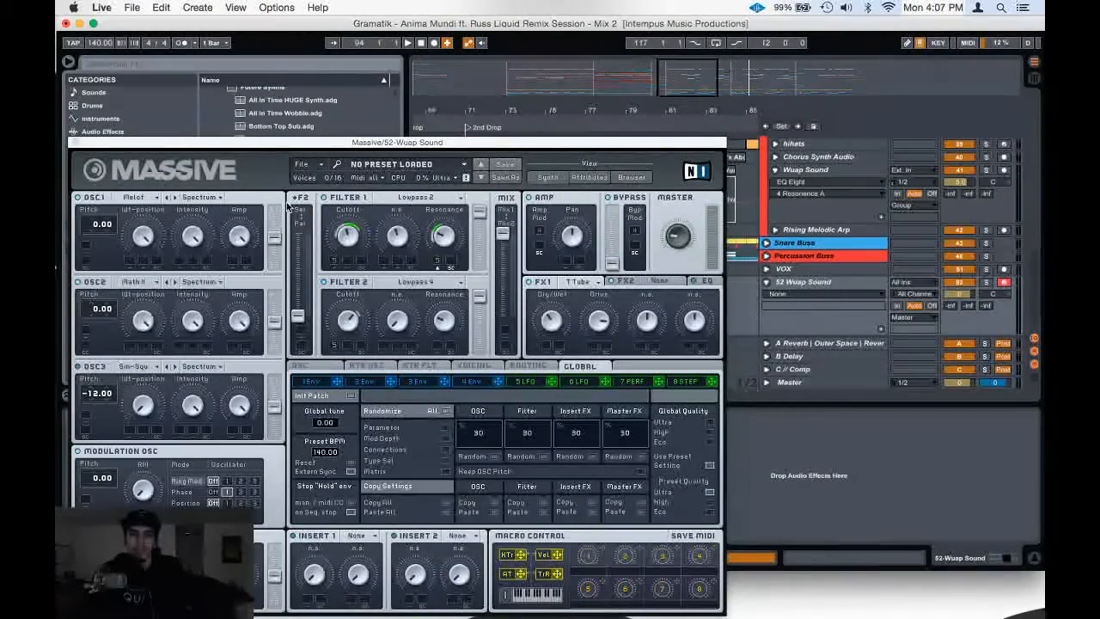
# - Review Massive's 5 LFO, 6 LFO, 7 PERF and 8 STEP modulators, finishing on 5 LFO
pyautogui.moveTo(246, 144); pyautogui.dragTo(243, 141)
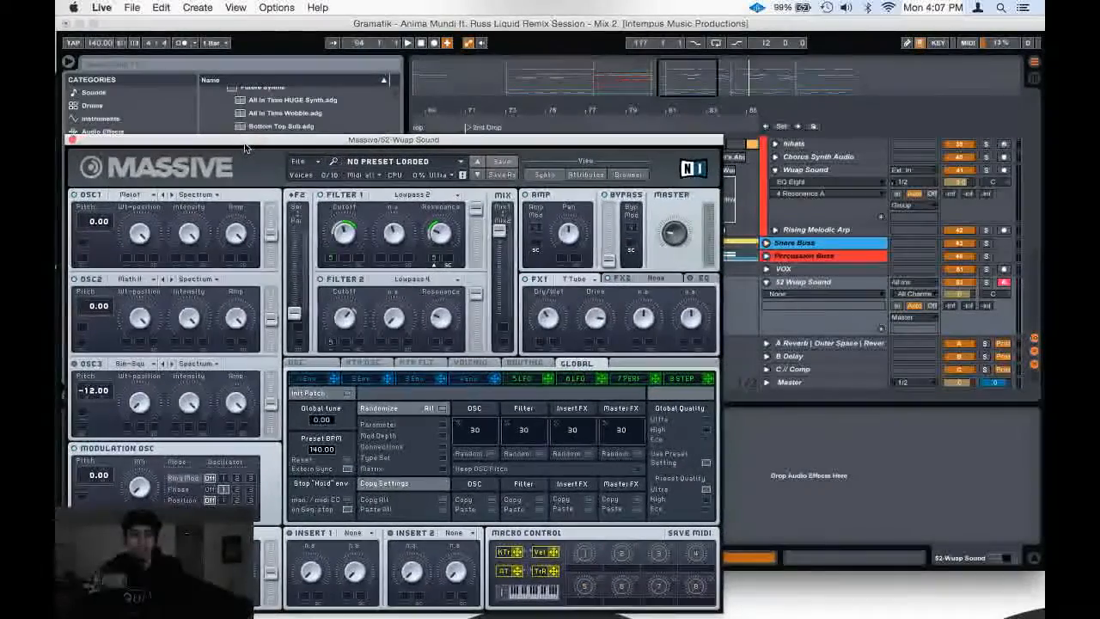
pyautogui.click(505, 380)
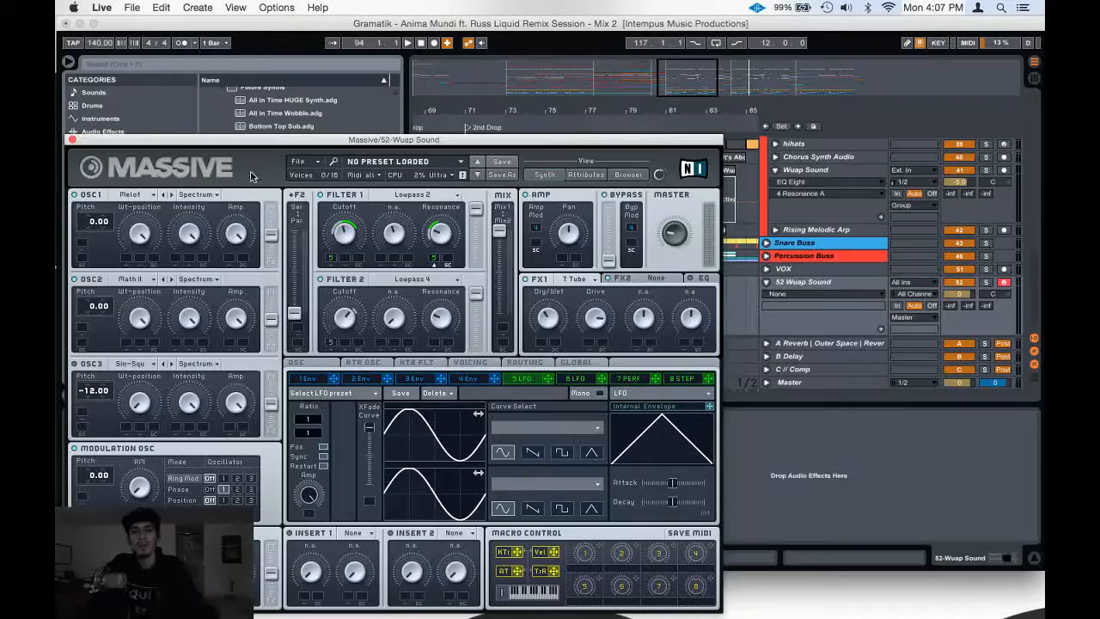
pyautogui.moveTo(263, 142); pyautogui.dragTo(261, 142)
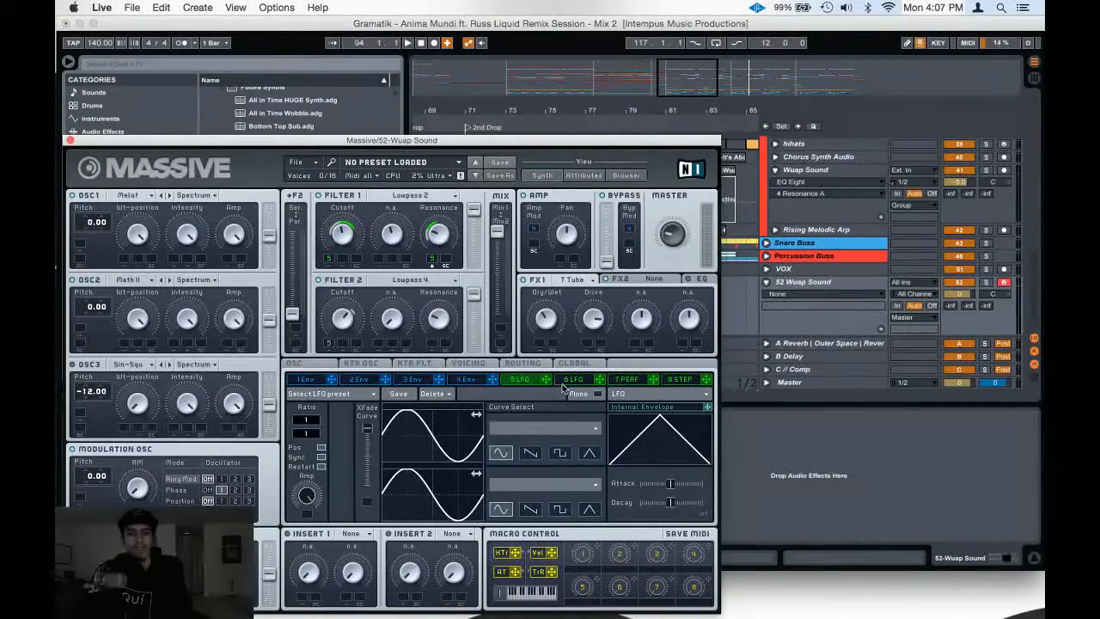
pyautogui.click(630, 379)
pyautogui.click(677, 380)
pyautogui.click(573, 379)
pyautogui.click(630, 379)
pyautogui.click(684, 383)
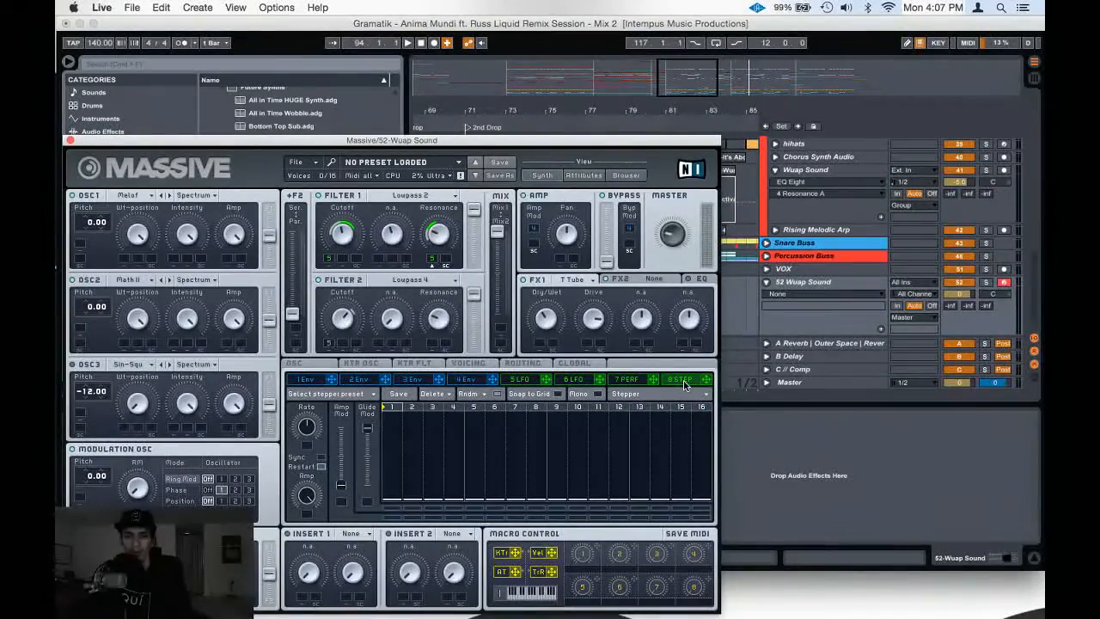
pyautogui.click(521, 383)
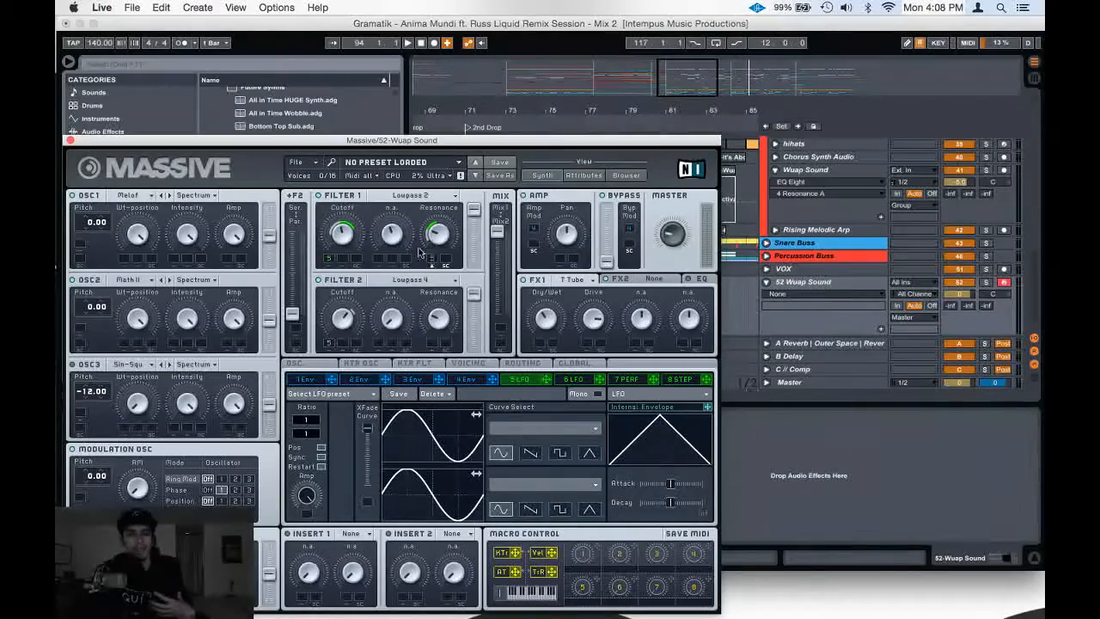
# - Try synced ratios of 1/8 and 1/16 on 5 LFO, return to 1/8, and toggle Sync off and back on
pyautogui.click(344, 235)
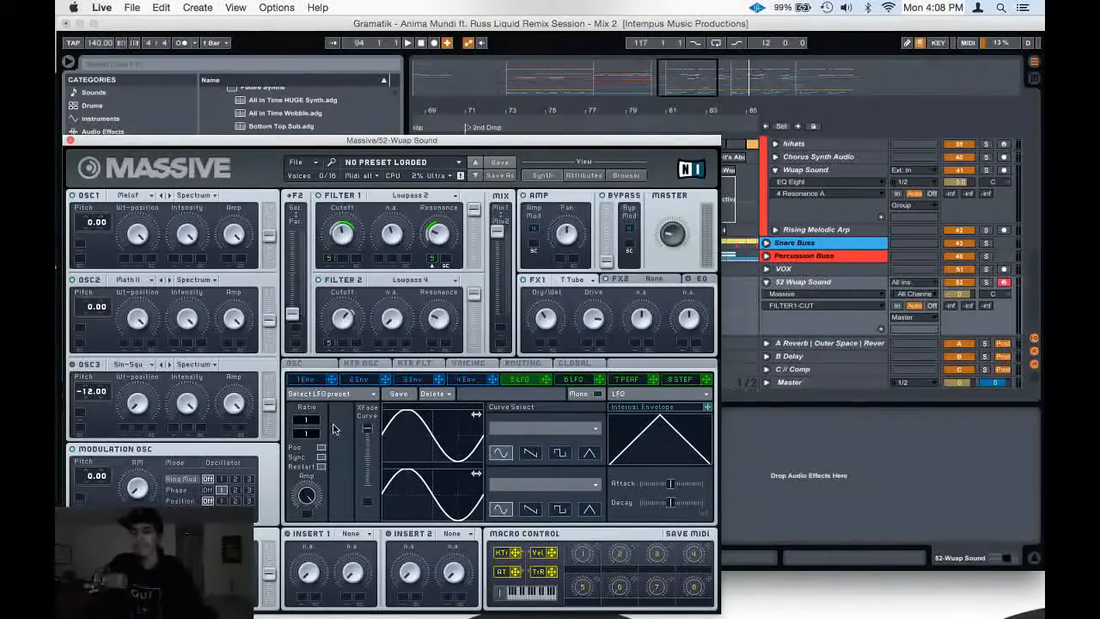
pyautogui.moveTo(314, 437); pyautogui.dragTo(317, 430)
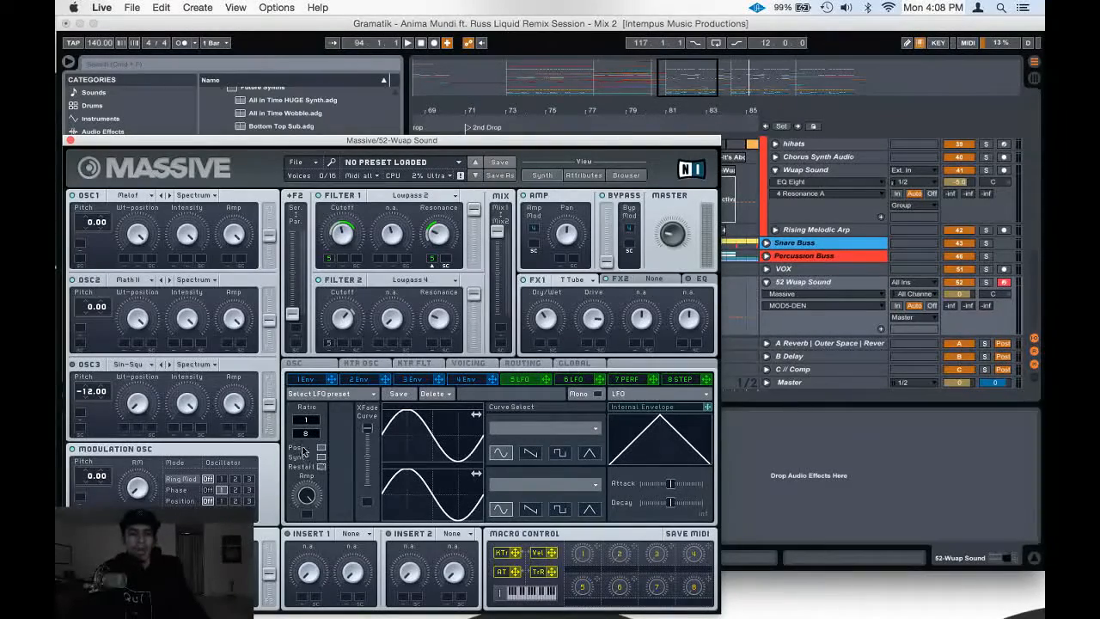
pyautogui.moveTo(308, 437); pyautogui.dragTo(312, 439)
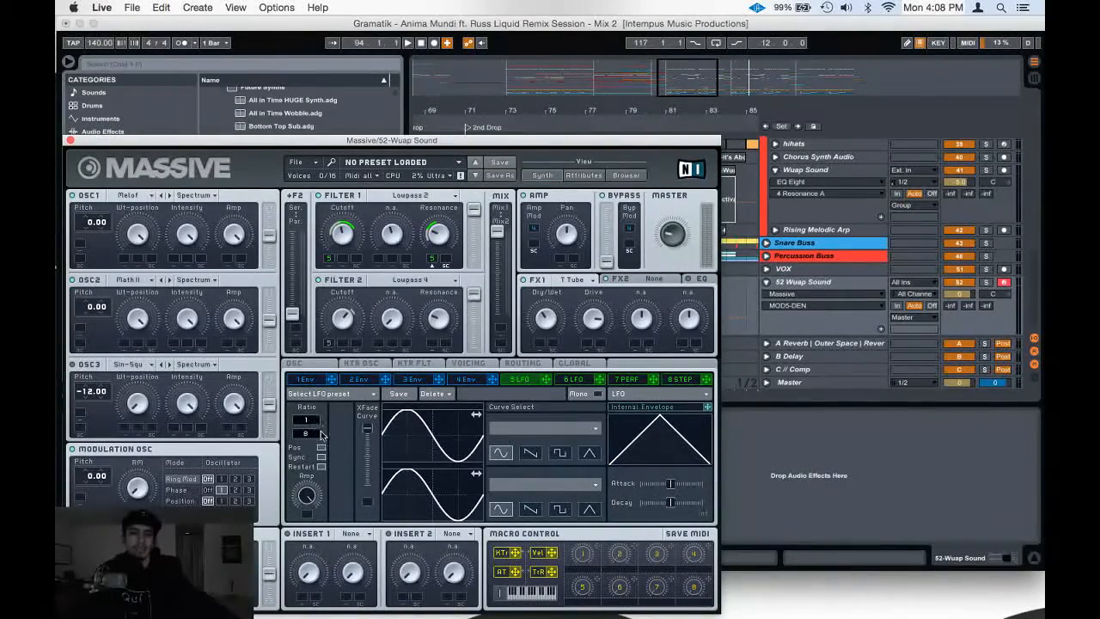
pyautogui.scroll(4, 314, 433)
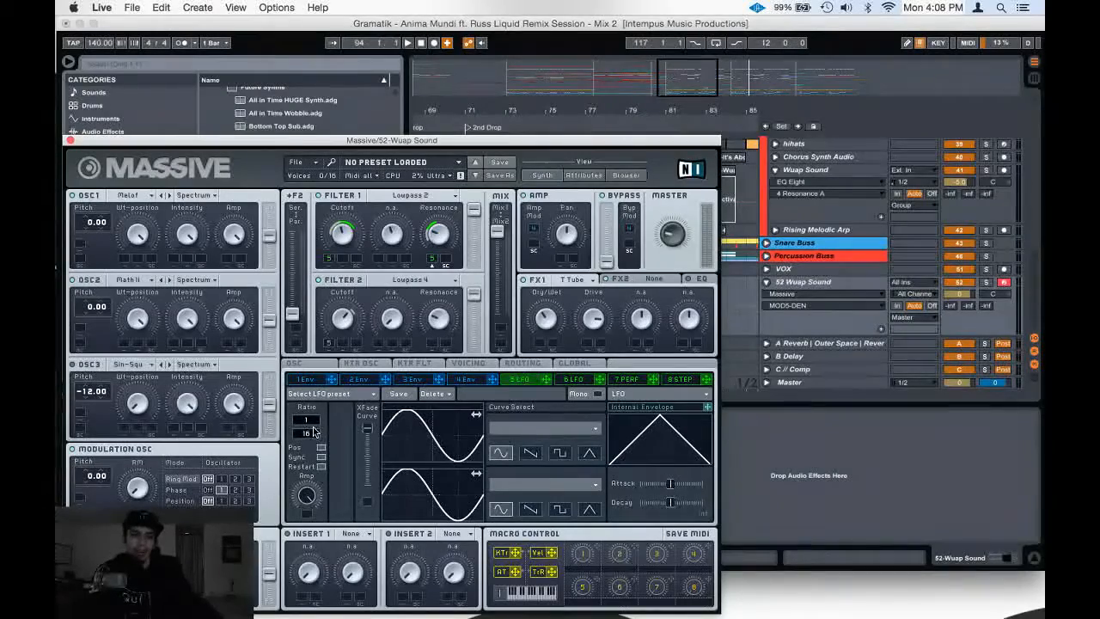
pyautogui.moveTo(308, 432); pyautogui.dragTo(312, 439)
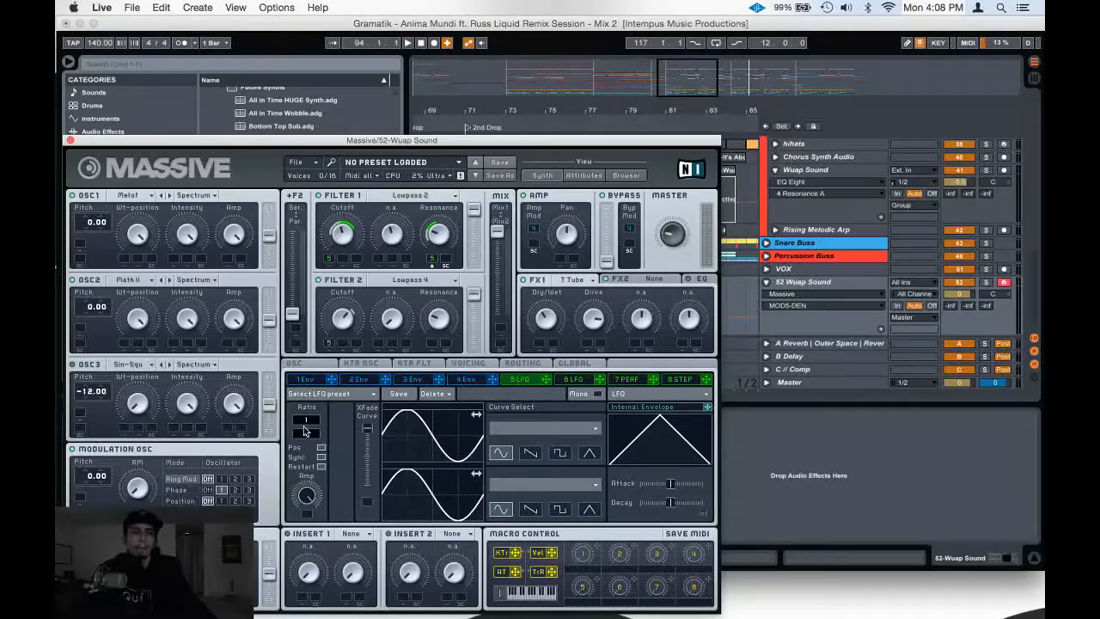
pyautogui.moveTo(303, 431); pyautogui.dragTo(305, 439)
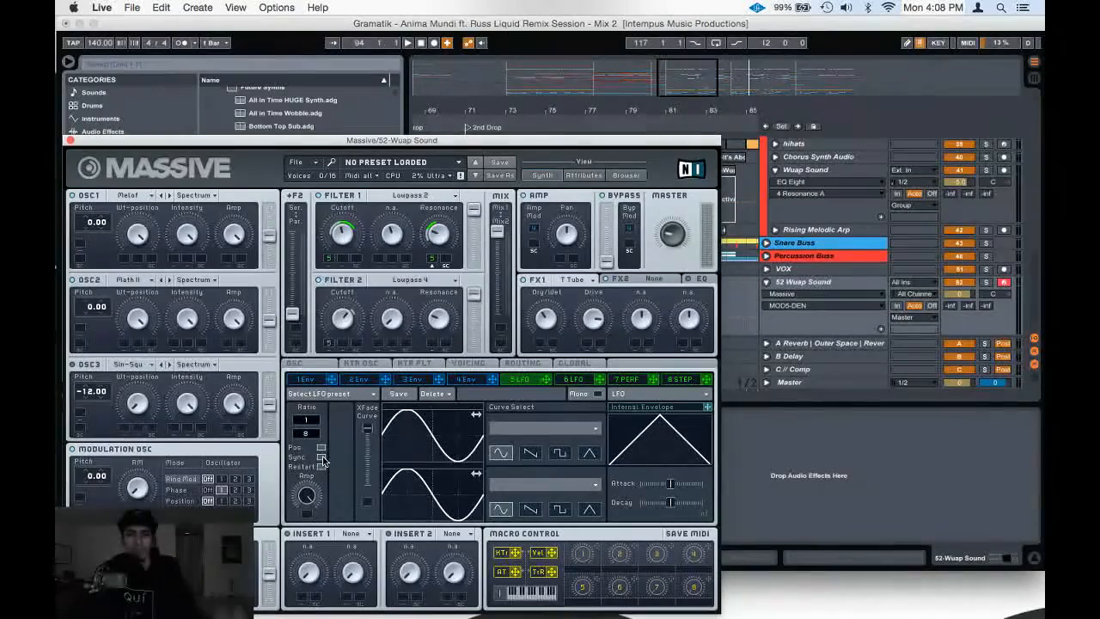
pyautogui.click(321, 457)
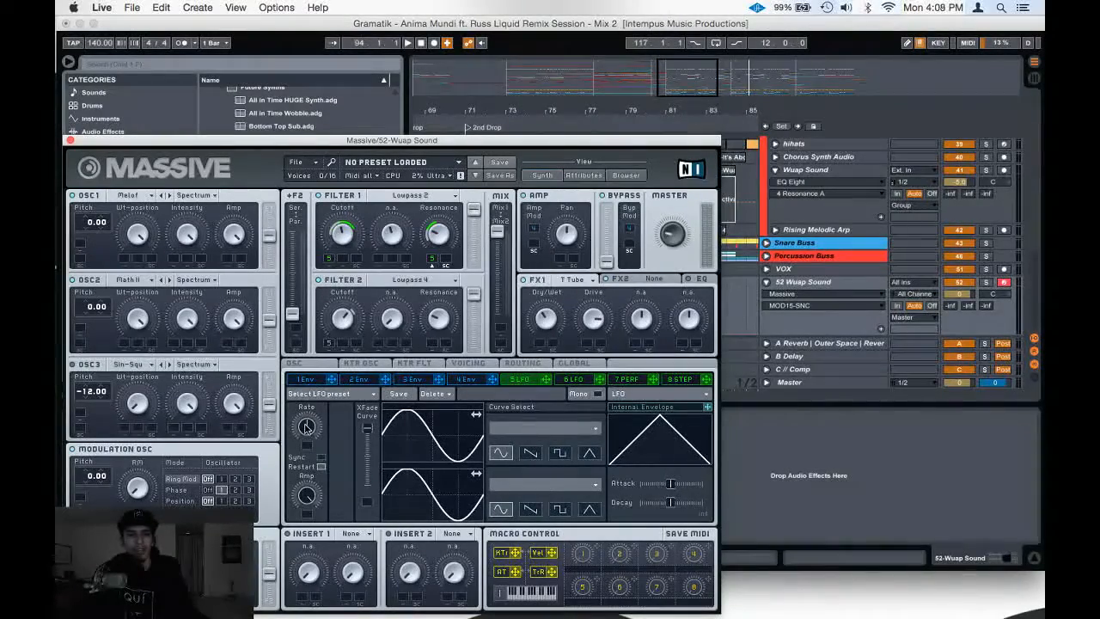
pyautogui.click(320, 458)
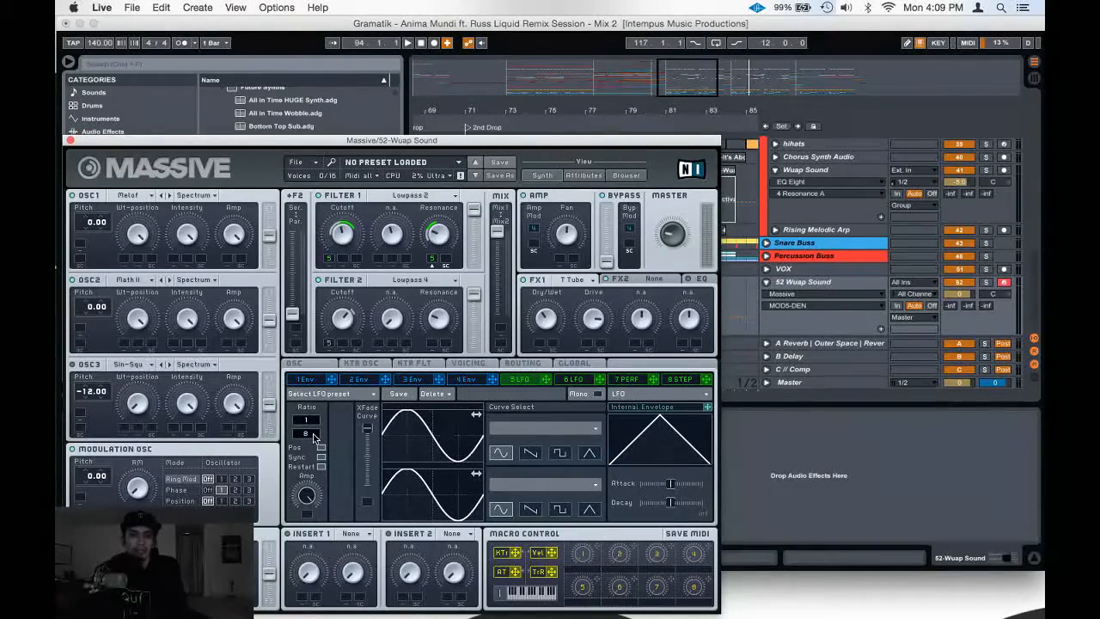
# - Compare a synced 1/12 ratio with the free-running Rate on 5 LFO, finishing synced at a ratio of 1/4
pyautogui.moveTo(315, 438); pyautogui.dragTo(316, 434)
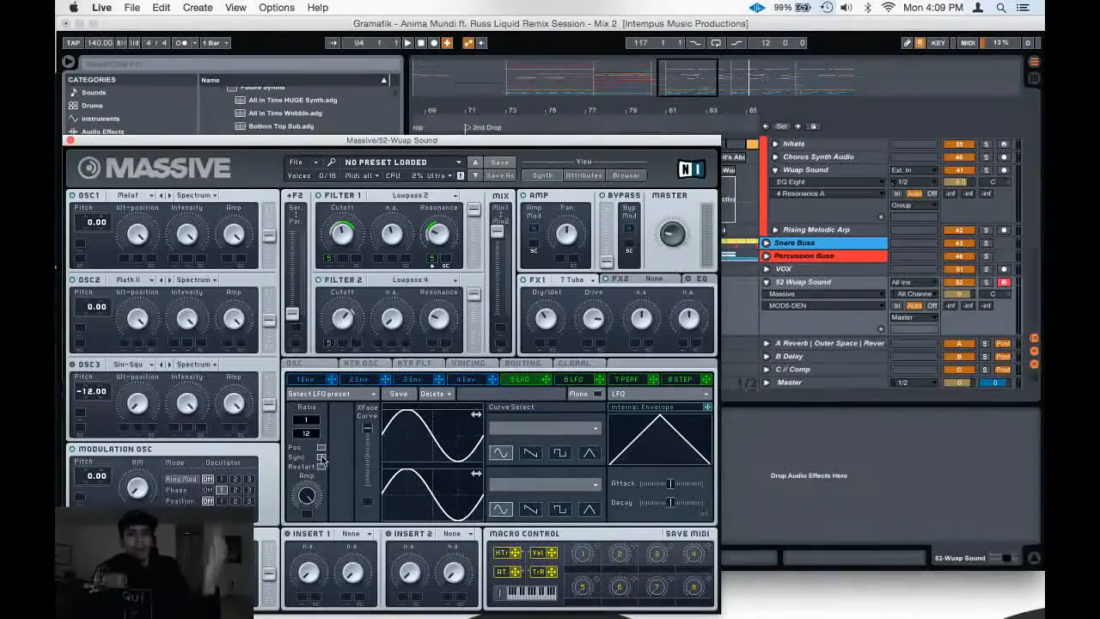
pyautogui.click(321, 457)
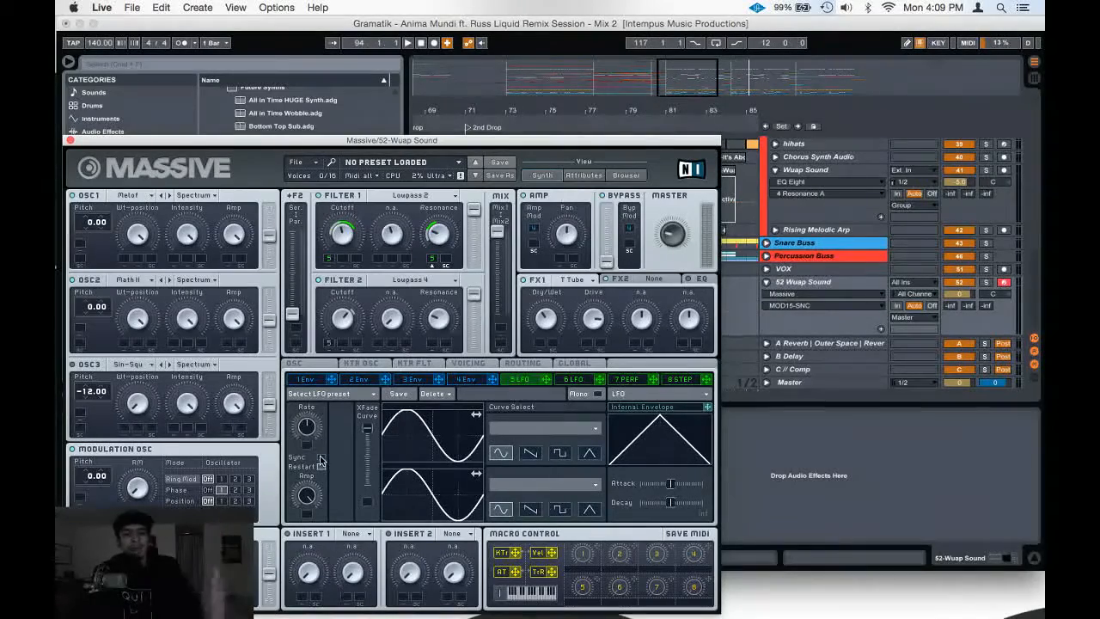
pyautogui.moveTo(304, 428); pyautogui.dragTo(311, 442)
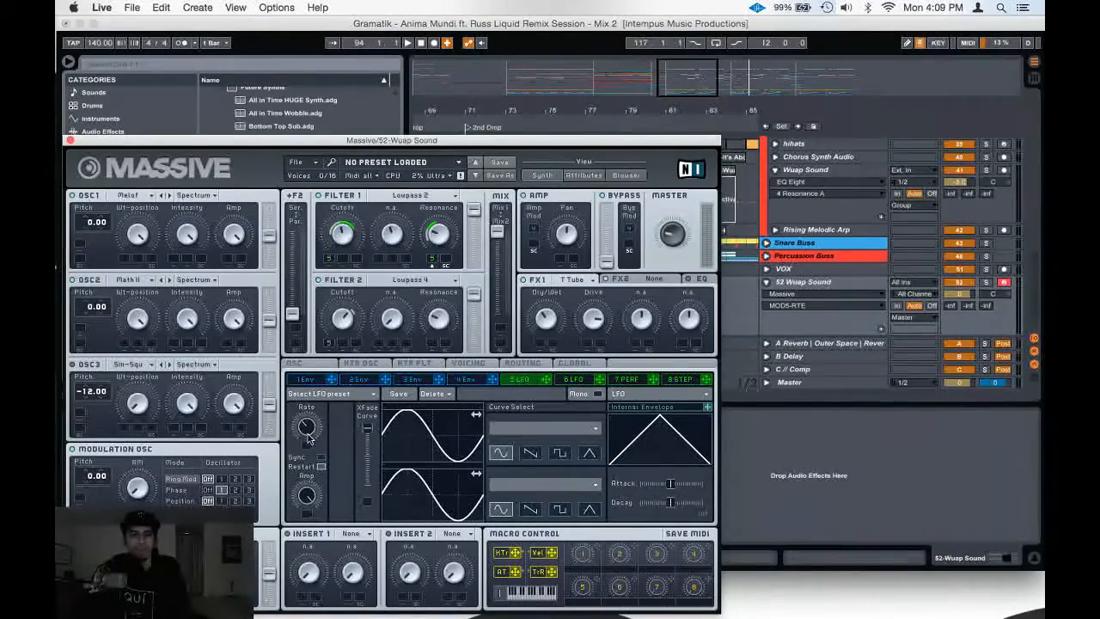
pyautogui.click(320, 456)
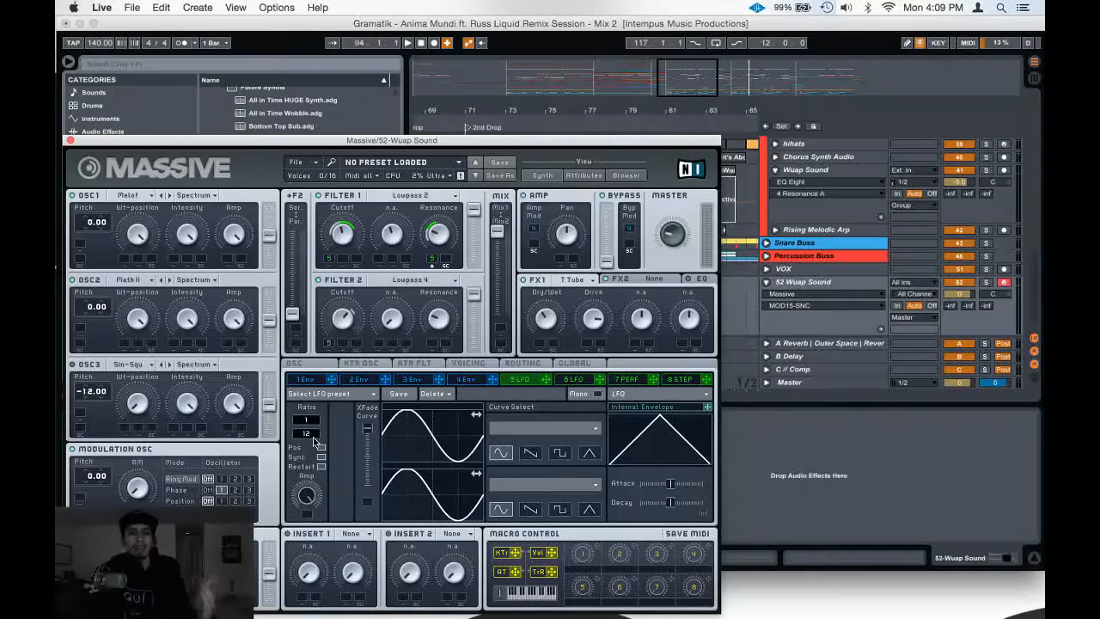
pyautogui.moveTo(315, 443); pyautogui.dragTo(321, 460)
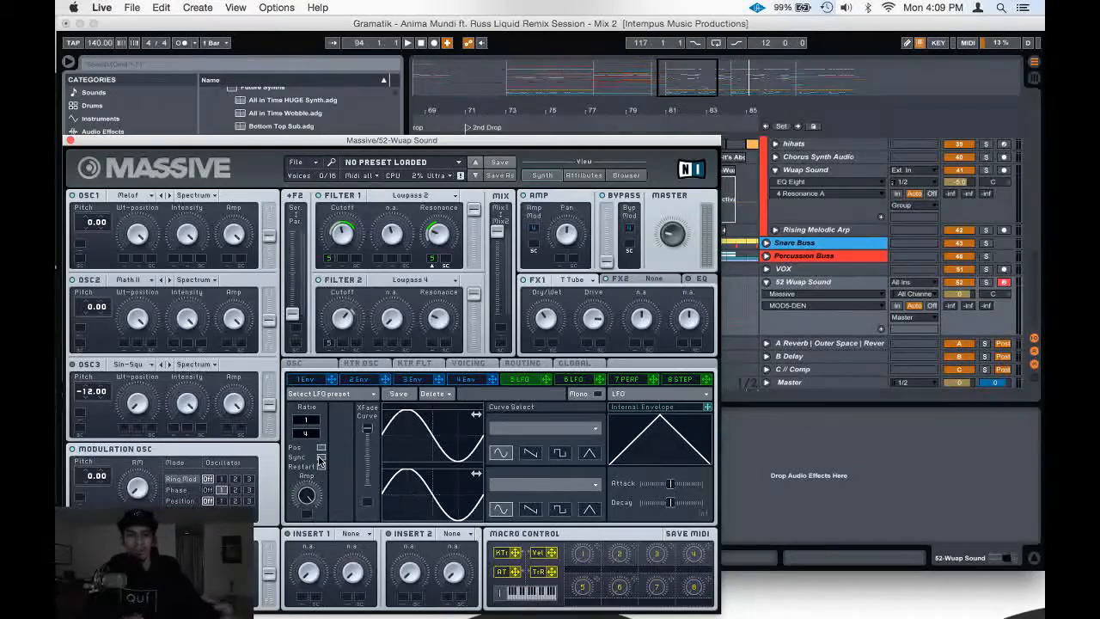
# - Turn off Sync on 5 LFO and adjust its free-running Rate by hand
pyautogui.click(319, 458)
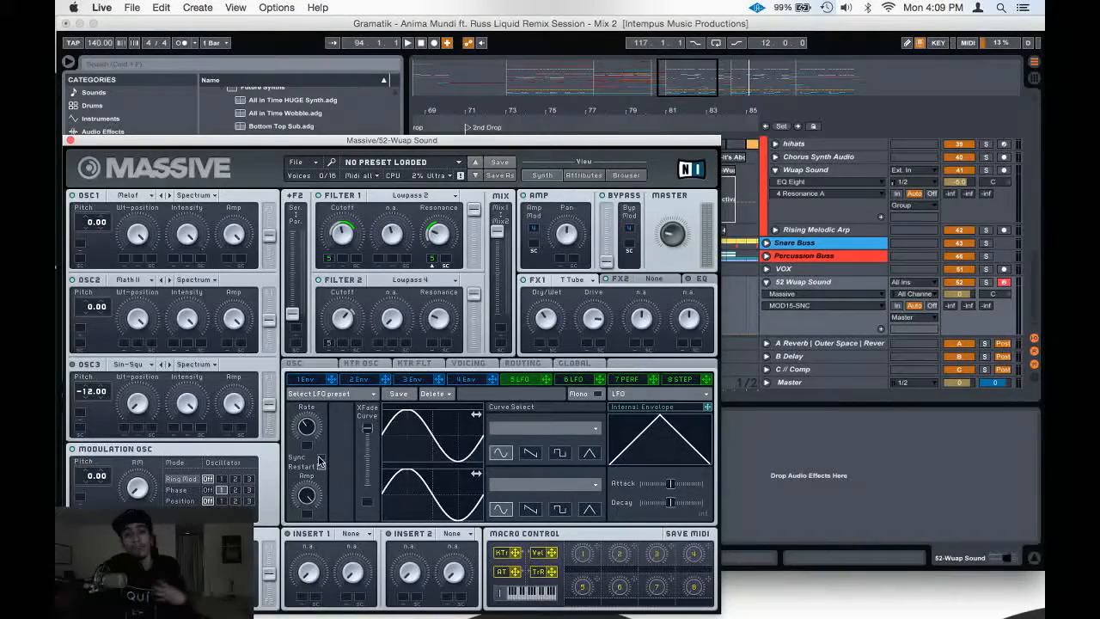
pyautogui.moveTo(305, 425); pyautogui.dragTo(302, 404)
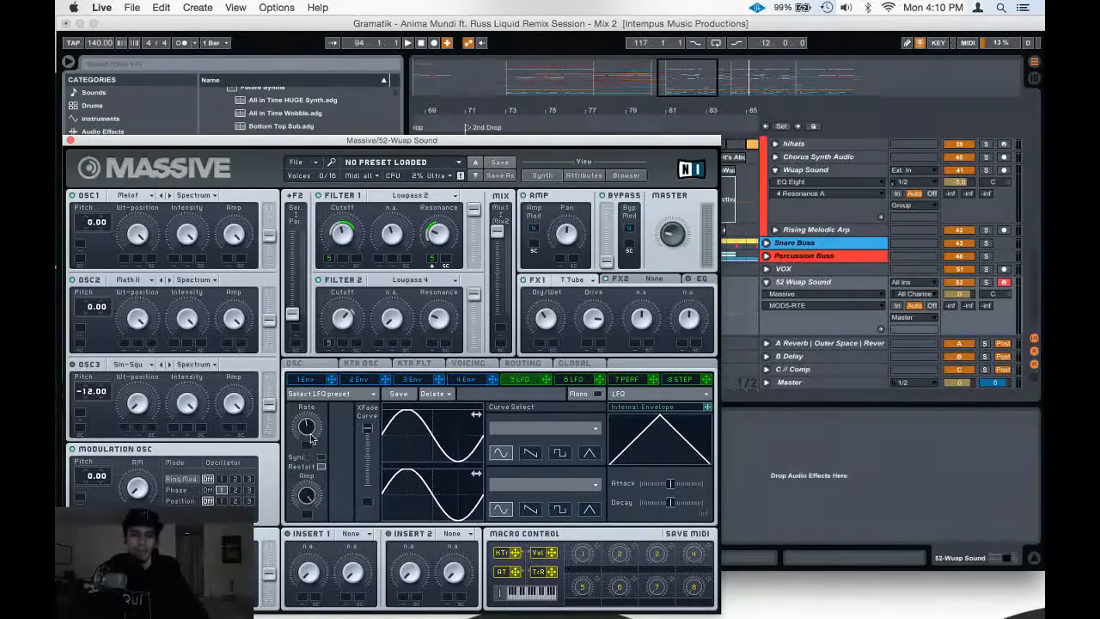
pyautogui.moveTo(310, 428)
pyautogui.mouseDown()
pyautogui.moveTo(311, 448)
pyautogui.moveTo(313, 389)
pyautogui.moveTo(308, 470)
pyautogui.moveTo(301, 415)
pyautogui.mouseUp()
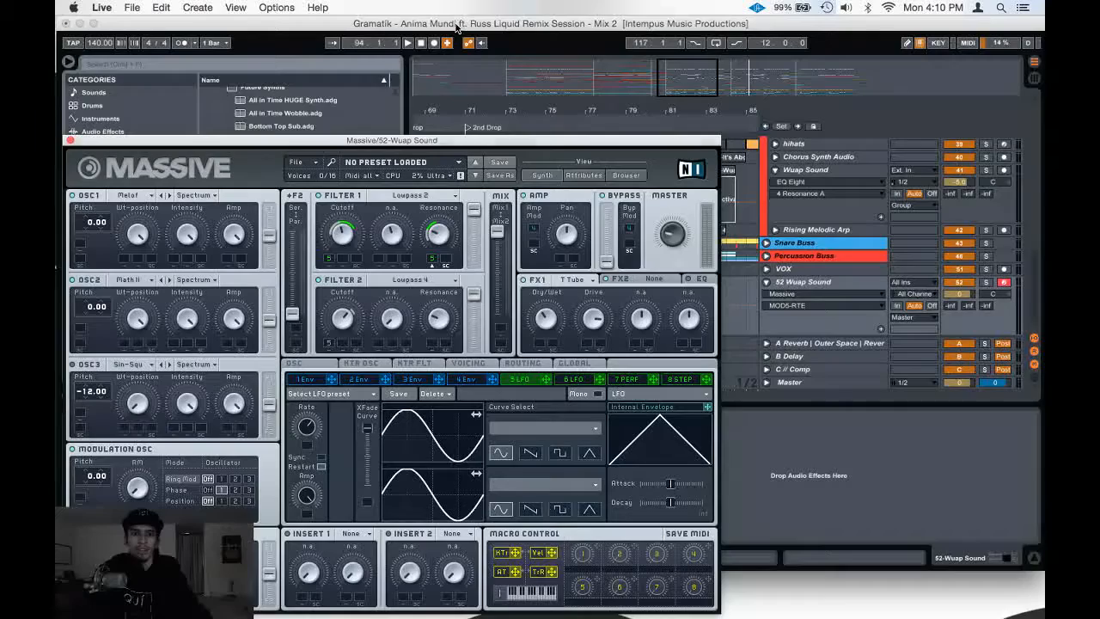
# - Record a 52 Wuap Sound clip with 5 LFO Rate automation from bar 89 to just past bar 91, and uncover it in the arrangement
pyautogui.click(434, 43)
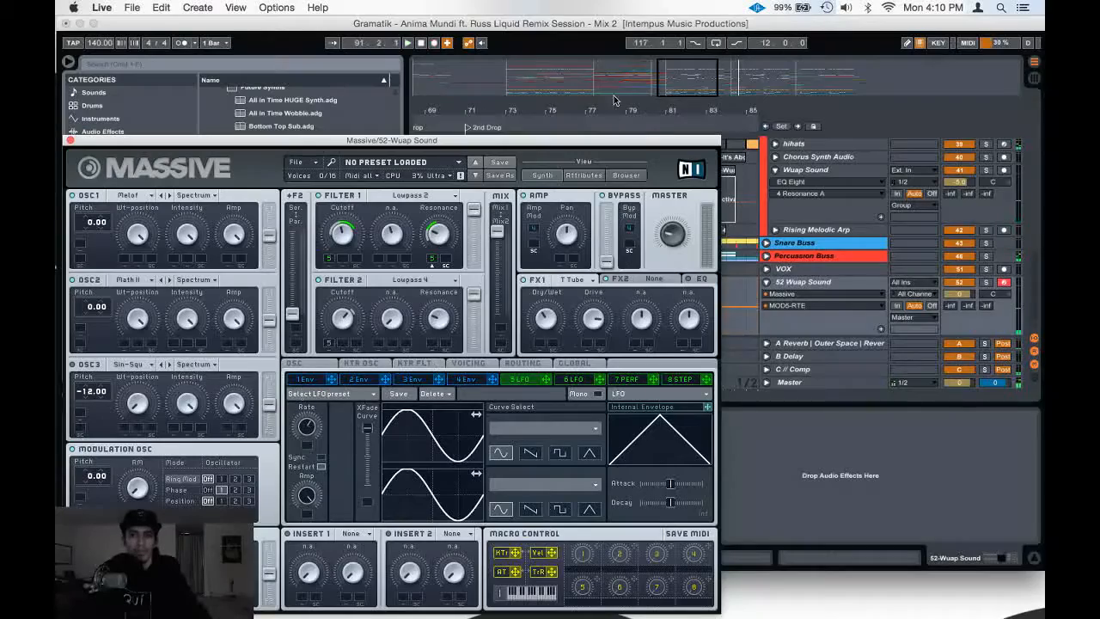
pyautogui.moveTo(645, 141); pyautogui.dragTo(712, 347)
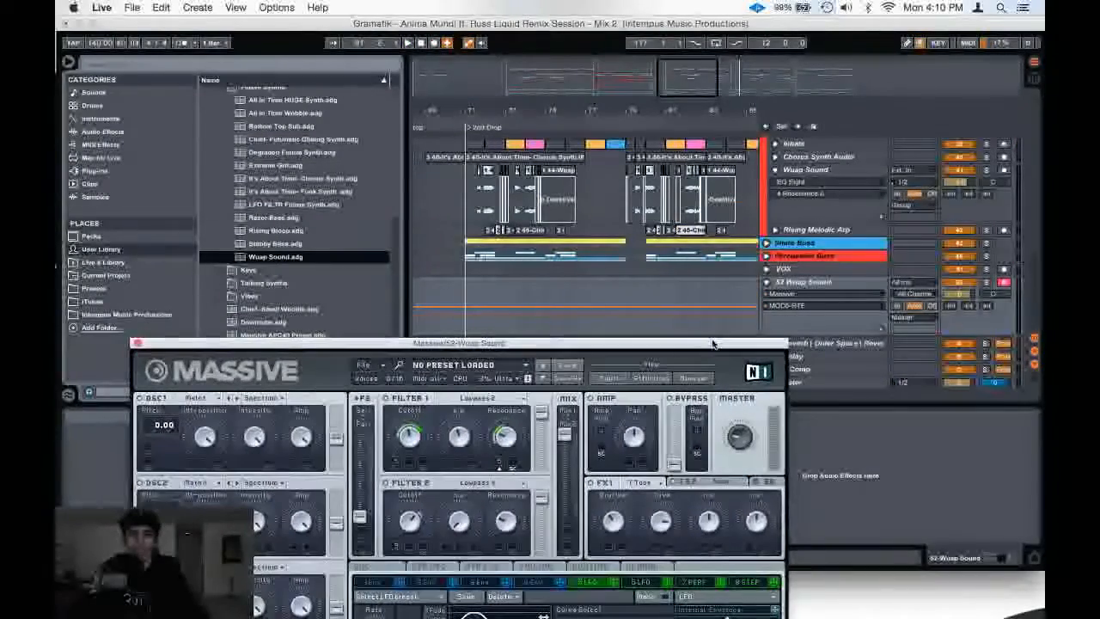
pyautogui.moveTo(612, 120); pyautogui.dragTo(604, 193)
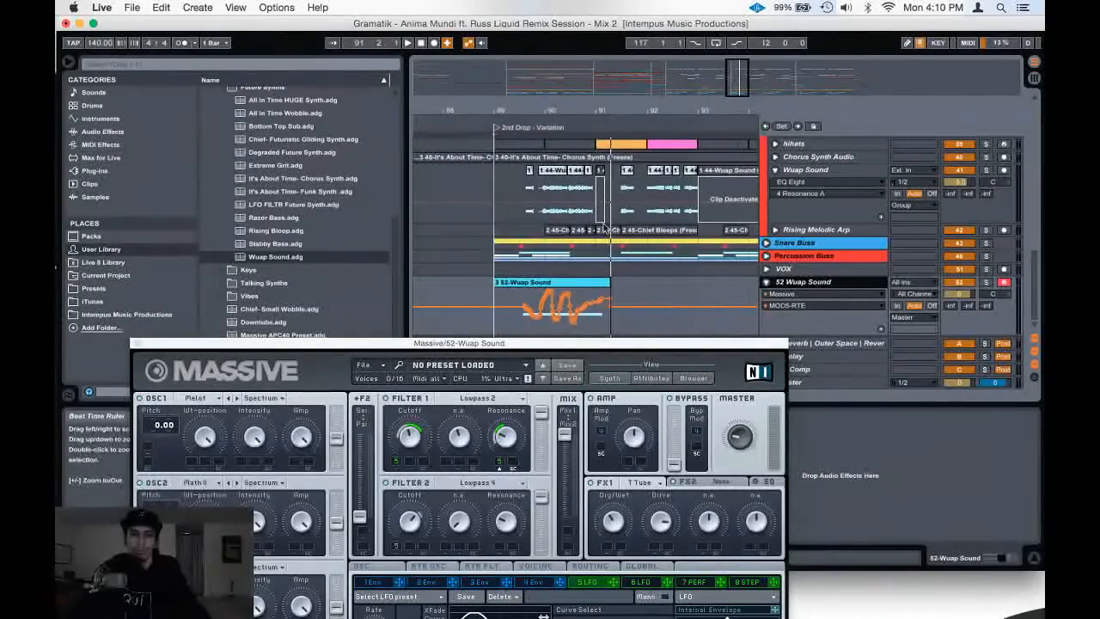
# - Select the recorded clip, solo the 52 Wuap Sound track and play the recording back
pyautogui.click(594, 282)
pyautogui.click(986, 282)
pyautogui.click(545, 283)
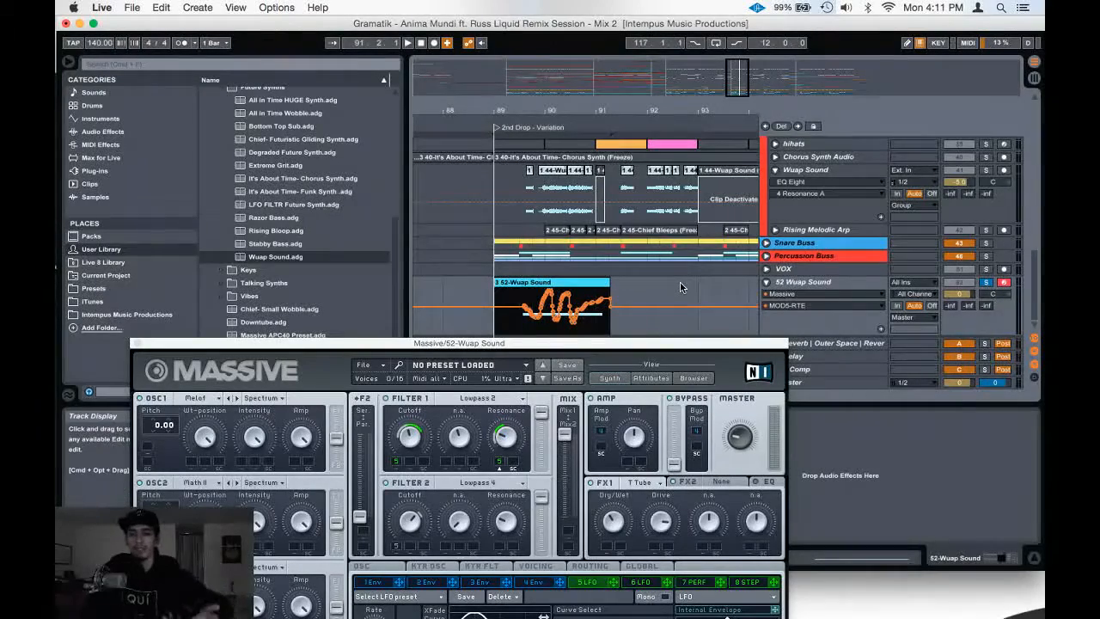
pyautogui.press('space')
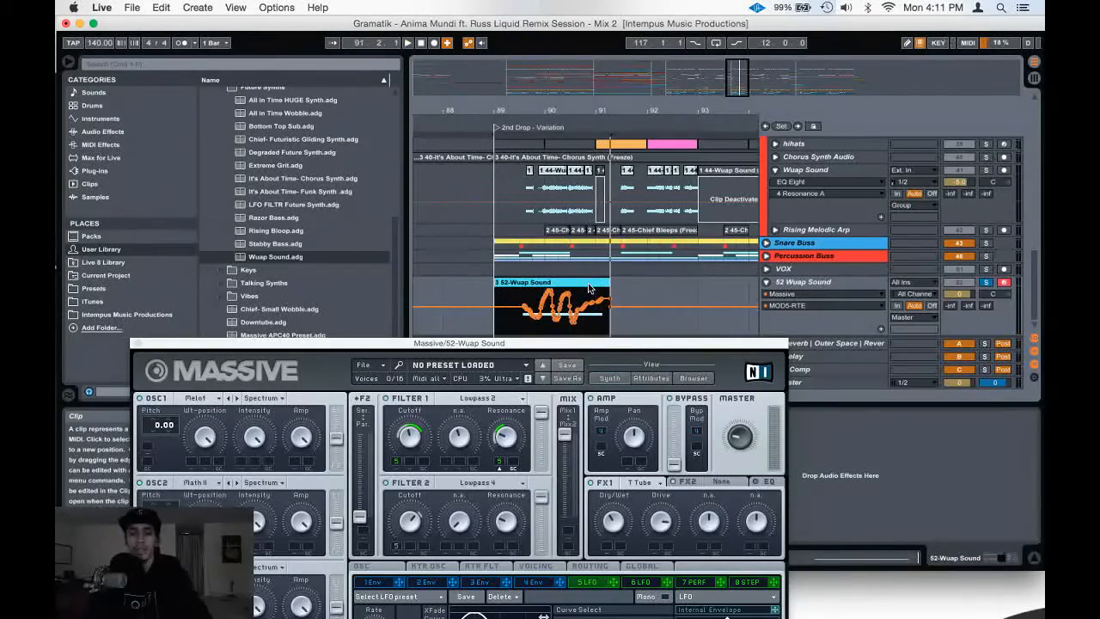
# - Bring the full Massive interface back into view, raise Filter 1's Resonance and adjust the 5 LFO Rate
pyautogui.moveTo(325, 348); pyautogui.dragTo(259, 133)
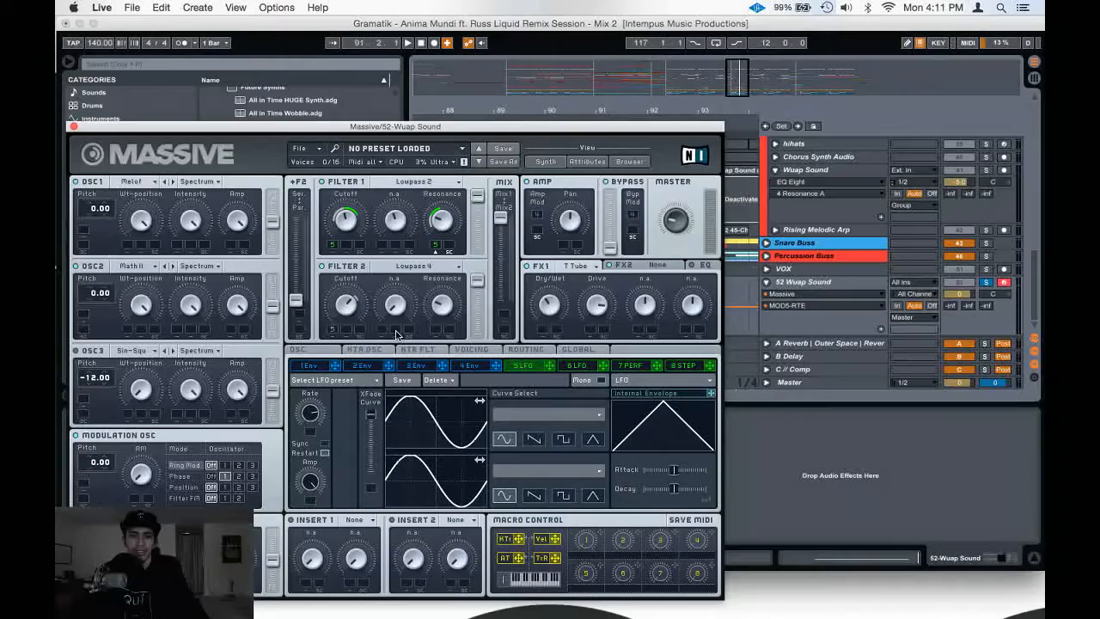
pyautogui.click(439, 220)
pyautogui.moveTo(438, 220); pyautogui.dragTo(444, 182)
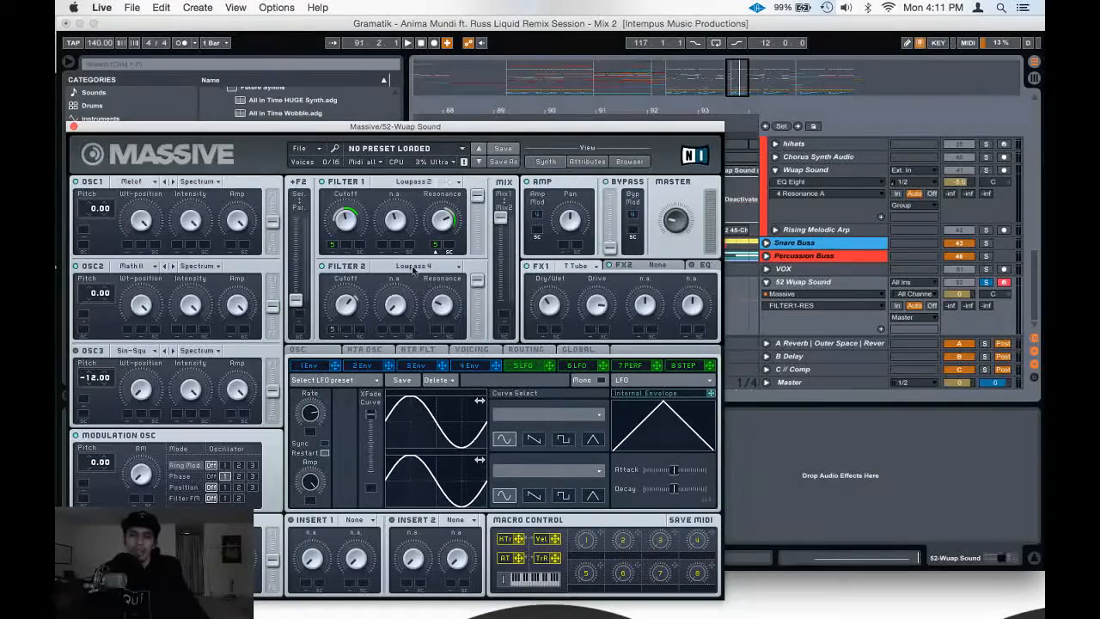
pyautogui.click(312, 413)
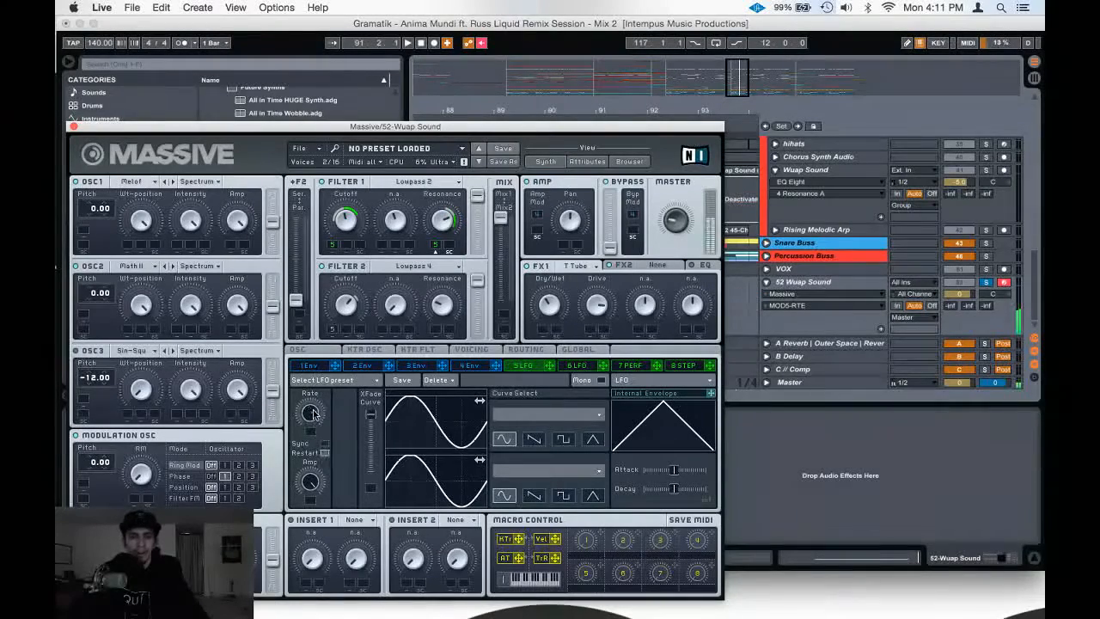